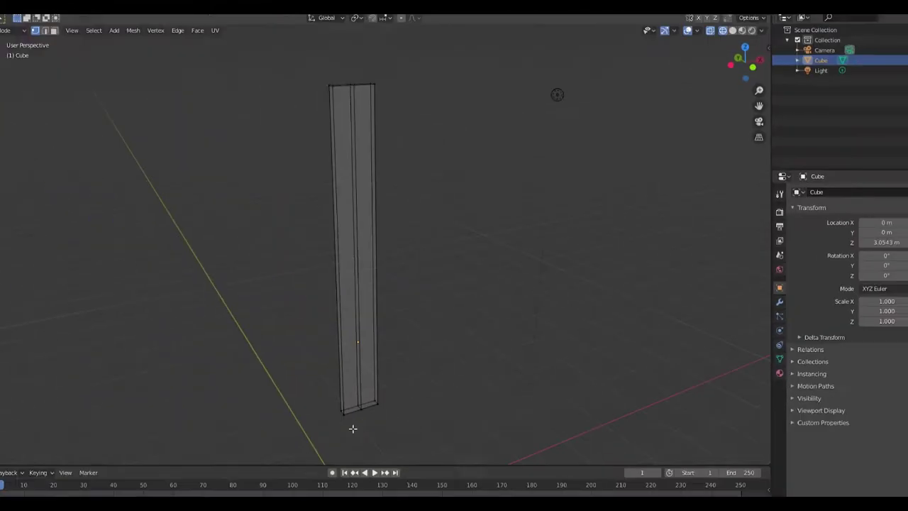
Step: Add an edge loop near the top of the bar and slide it down
{"action": "left_click", "coordinate": [452, 353]}
{"action": "middle_click_drag", "start_coordinate": [452, 353], "coordinate": [431, 243]}
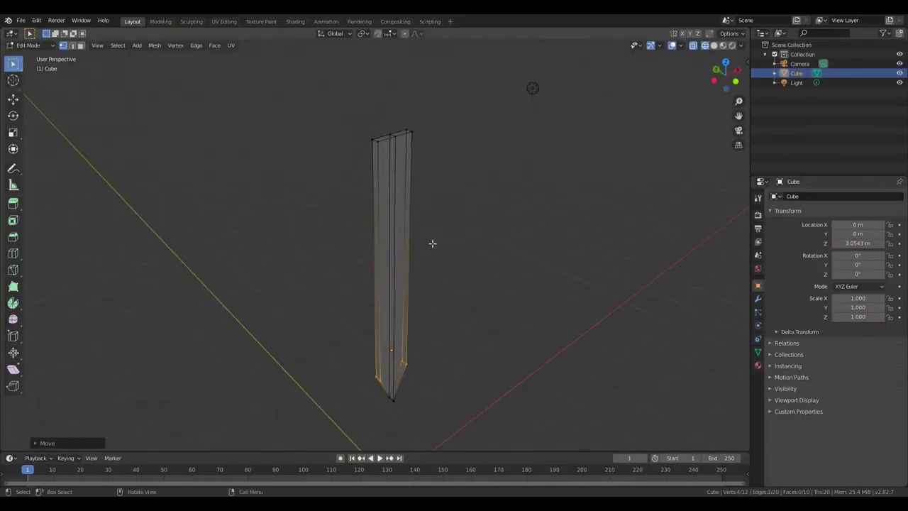
{"action": "left_click", "coordinate": [383, 188]}
{"action": "middle_click_drag", "start_coordinate": [333, 298], "coordinate": [407, 253]}
{"action": "key", "text": "g"}
{"action": "key", "text": "g"}
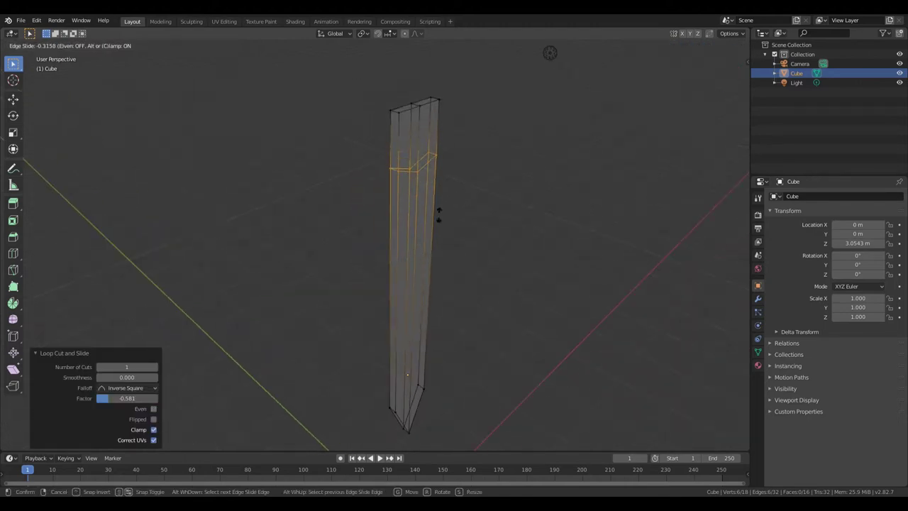
{"action": "left_click", "coordinate": [455, 286]}
Step: Pinch the bar's bottom tip to a point by scaling it along Y to 0.490
{"action": "left_click", "coordinate": [407, 386]}
{"action": "key", "text": "s"}
{"action": "key", "text": "y"}
{"action": "right_click", "coordinate": [498, 410]}
{"action": "mouse_move", "coordinate": [498, 409]}
{"action": "middle_mouse_down"}
{"action": "mouse_move", "coordinate": [439, 357]}
{"action": "mouse_move", "coordinate": [442, 222]}
{"action": "mouse_move", "coordinate": [418, 230]}
{"action": "middle_mouse_up"}
{"action": "key", "text": "s"}
{"action": "key", "text": "y"}
{"action": "left_click", "coordinate": [446, 361]}
{"action": "key", "text": "Tab"}
{"action": "key", "text": "Tab"}
{"action": "key", "text": "alt+a"}
Step: Finish the bevel and try insetting the front face plus the triangle face below
{"action": "key", "text": "Escape"}
{"action": "scroll", "coordinate": [416, 224], "scroll_direction": "up", "scroll_amount": 2}
{"action": "key", "text": "i"}
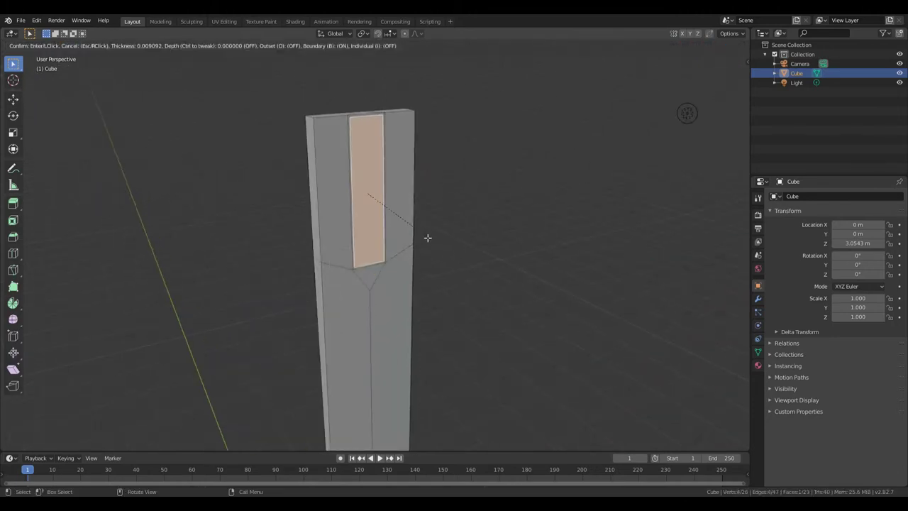
{"action": "left_click", "coordinate": [383, 266], "text": "shift"}
{"action": "key", "text": "i"}
{"action": "key", "text": "Escape"}
{"action": "scroll", "coordinate": [402, 249], "scroll_direction": "up", "scroll_amount": 2}
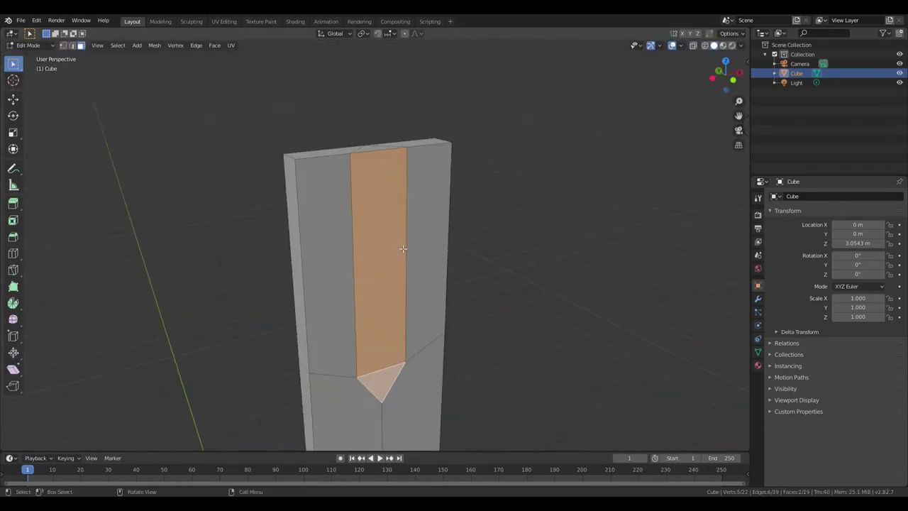
Step: Drop the loop cut preview and move the selection along the Y axis
{"action": "key", "text": "Escape"}
{"action": "middle_click_drag", "start_coordinate": [377, 159], "coordinate": [499, 295]}
{"action": "key", "text": "g"}
{"action": "key", "text": "y"}
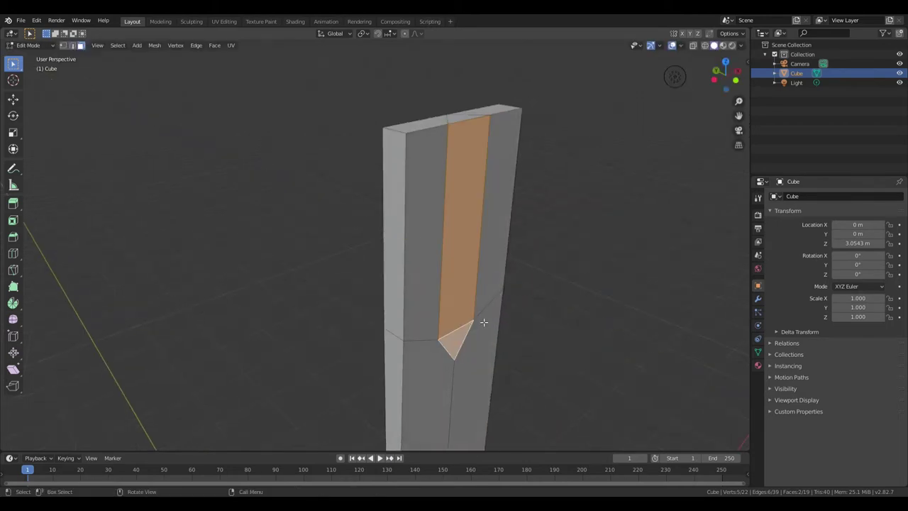
{"action": "left_click", "coordinate": [492, 330]}
{"action": "middle_click_drag", "start_coordinate": [492, 331], "coordinate": [496, 212]}
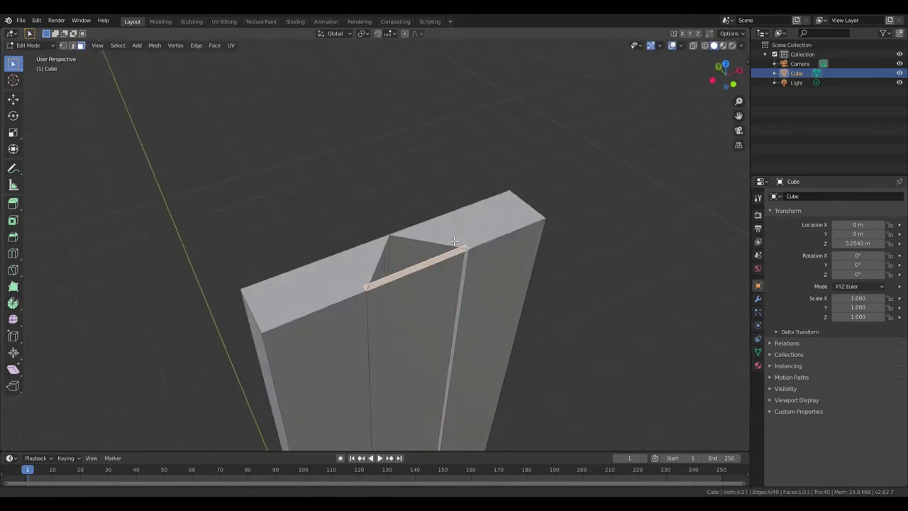
Step: Enable edge snapping and snap the moved edges into place
{"action": "left_click", "coordinate": [387, 33]}
{"action": "left_click", "coordinate": [404, 60]}
{"action": "left_click", "coordinate": [387, 33]}
{"action": "left_click", "coordinate": [417, 81]}
{"action": "left_click", "coordinate": [538, 219]}
{"action": "middle_click_drag", "start_coordinate": [538, 219], "coordinate": [499, 243]}
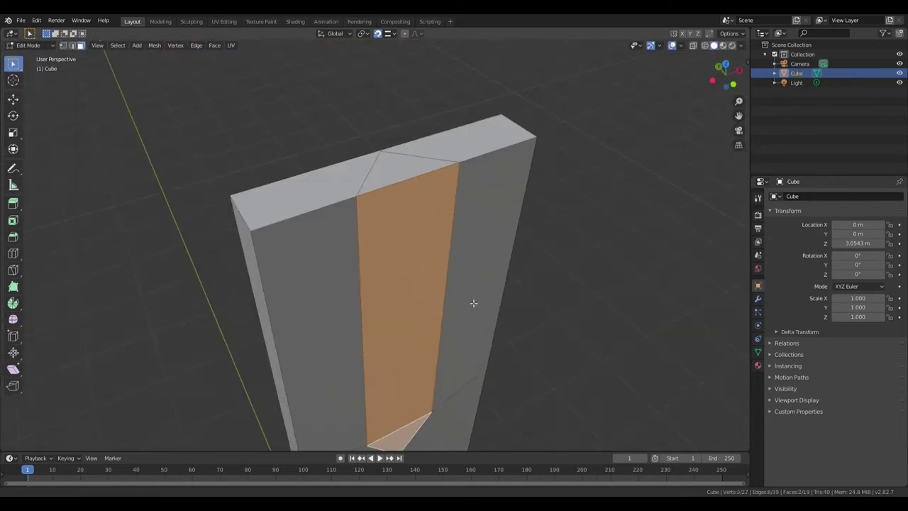
{"action": "left_click", "coordinate": [499, 243]}
Step: Extrude the inner front face and scale it
{"action": "left_click", "coordinate": [509, 265]}
{"action": "mouse_move", "coordinate": [501, 248]}
{"action": "middle_mouse_down"}
{"action": "mouse_move", "coordinate": [520, 269]}
{"action": "mouse_move", "coordinate": [497, 250]}
{"action": "mouse_move", "coordinate": [452, 154]}
{"action": "middle_mouse_up"}
{"action": "key", "text": "e"}
{"action": "left_click", "coordinate": [509, 284]}
{"action": "key", "text": "s"}
Step: Snap the 3D cursor to the top edge and reselect the inner front face
{"action": "key", "text": "shift+s"}
{"action": "left_click", "coordinate": [516, 204]}
{"action": "key", "text": "shift+s"}
{"action": "left_click", "coordinate": [551, 207]}
{"action": "mouse_move", "coordinate": [551, 206]}
{"action": "middle_mouse_down"}
{"action": "mouse_move", "coordinate": [444, 146]}
{"action": "mouse_move", "coordinate": [565, 209]}
{"action": "mouse_move", "coordinate": [524, 255]}
{"action": "mouse_move", "coordinate": [498, 263]}
{"action": "middle_mouse_up"}
{"action": "key", "text": "3"}
{"action": "scroll", "coordinate": [450, 266], "scroll_direction": "up", "scroll_amount": 4}
{"action": "scroll", "coordinate": [486, 266], "scroll_direction": "down", "scroll_amount": 2}
{"action": "scroll", "coordinate": [498, 264], "scroll_direction": "up", "scroll_amount": 2}
{"action": "scroll", "coordinate": [507, 268], "scroll_direction": "down", "scroll_amount": 3}
Step: Add a centred vertical edge loop and select two vertical face strips
{"action": "key", "text": "ctrl+r"}
{"action": "left_click", "coordinate": [448, 270]}
{"action": "right_click", "coordinate": [448, 270]}
{"action": "middle_click_drag", "start_coordinate": [448, 270], "coordinate": [412, 213]}
{"action": "left_click", "coordinate": [412, 212], "text": "alt"}
{"action": "left_click", "coordinate": [546, 199], "text": "alt+shift"}
{"action": "mouse_move", "coordinate": [546, 199]}
{"action": "middle_mouse_down"}
{"action": "mouse_move", "coordinate": [508, 286]}
{"action": "mouse_move", "coordinate": [486, 284]}
{"action": "mouse_move", "coordinate": [475, 329]}
{"action": "middle_mouse_up"}
{"action": "scroll", "coordinate": [490, 292], "scroll_direction": "up", "scroll_amount": 2}
Step: Undo the recent selection changes and mesh edits
{"action": "key", "text": "ctrl+z"}
{"action": "key", "text": "ctrl+z"}
{"action": "key", "text": "ctrl+z"}
{"action": "scroll", "coordinate": [397, 329], "scroll_direction": "down", "scroll_amount": 4}
{"action": "key", "text": "ctrl+r"}
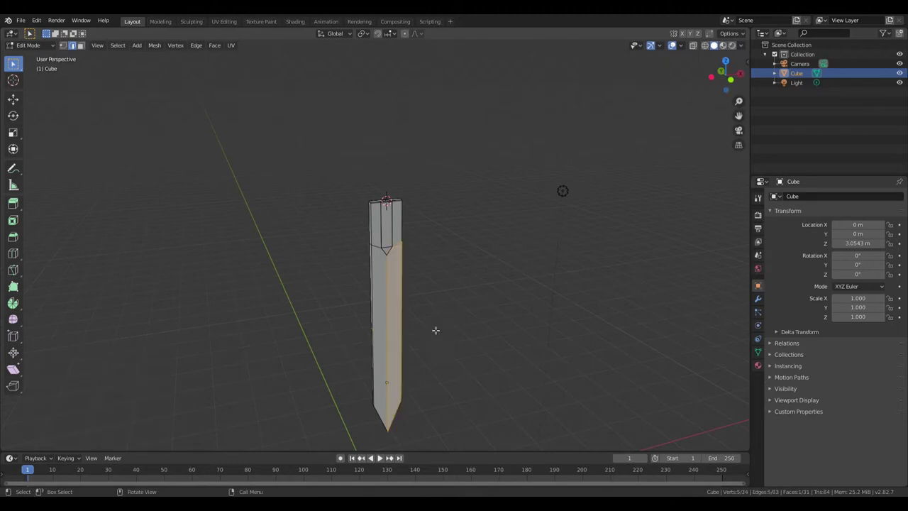
{"action": "key", "text": "ctrl+z"}
{"action": "mouse_move", "coordinate": [416, 308]}
{"action": "middle_mouse_down", "text": "ctrl"}
{"action": "mouse_move", "coordinate": [409, 303]}
{"action": "mouse_move", "coordinate": [447, 302]}
{"action": "mouse_move", "coordinate": [466, 283]}
{"action": "mouse_move", "coordinate": [354, 330]}
{"action": "middle_mouse_up", "text": "ctrl"}
Step: Revert to the pointed bar and add a horizontal edge loop, sliding it into place
{"action": "key", "text": "ctrl+z"}
{"action": "key", "text": "ctrl+z"}
{"action": "key", "text": "ctrl+z"}
{"action": "key", "text": "ctrl+r"}
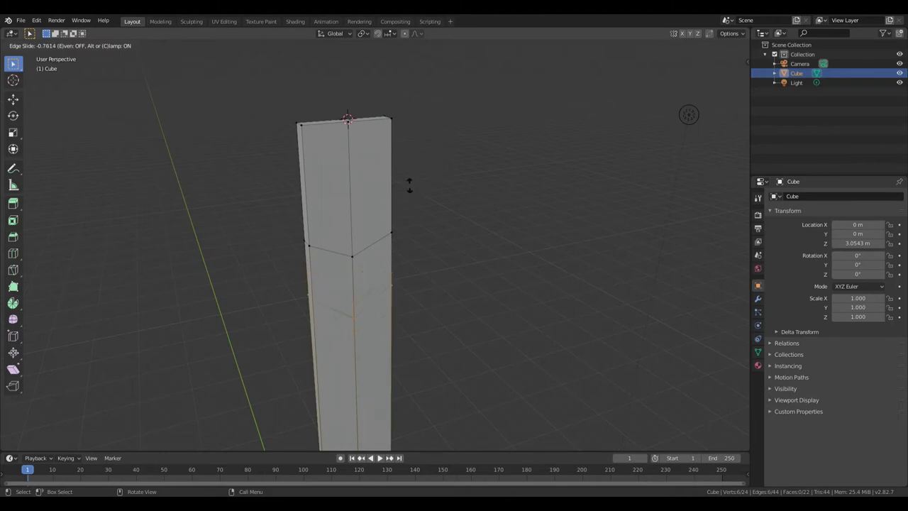
{"action": "left_click", "coordinate": [408, 185]}
{"action": "key", "text": "g"}
{"action": "key", "text": "g"}
{"action": "scroll", "coordinate": [596, 152], "scroll_direction": "up", "scroll_amount": 3}
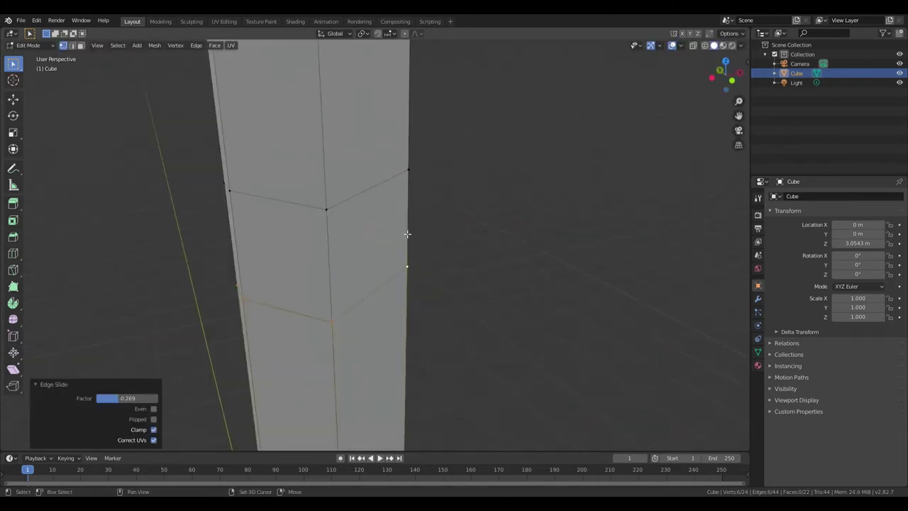
{"action": "left_click", "coordinate": [368, 306]}
{"action": "scroll", "coordinate": [350, 319], "scroll_direction": "down", "scroll_amount": 3}
Step: Add a vertical edge loop running down the bar
{"action": "key", "text": "g"}
{"action": "key", "text": "g"}
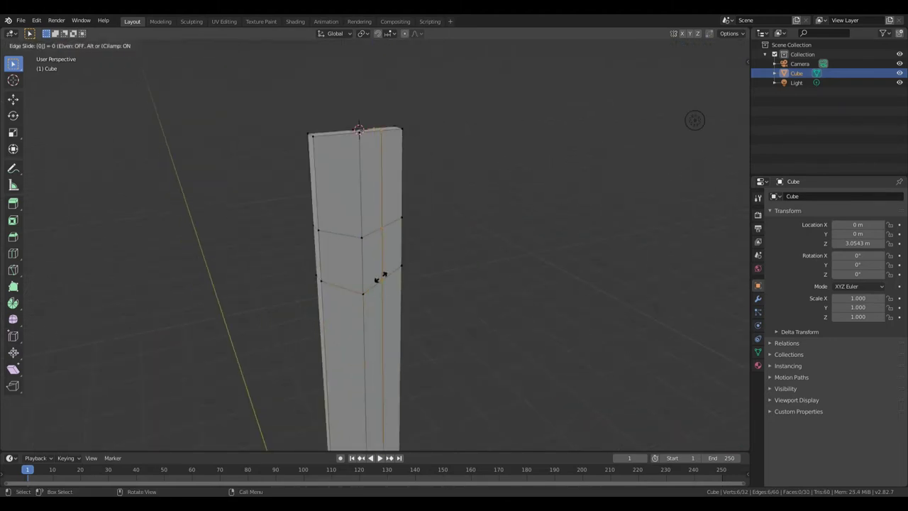
{"action": "left_click", "coordinate": [349, 292]}
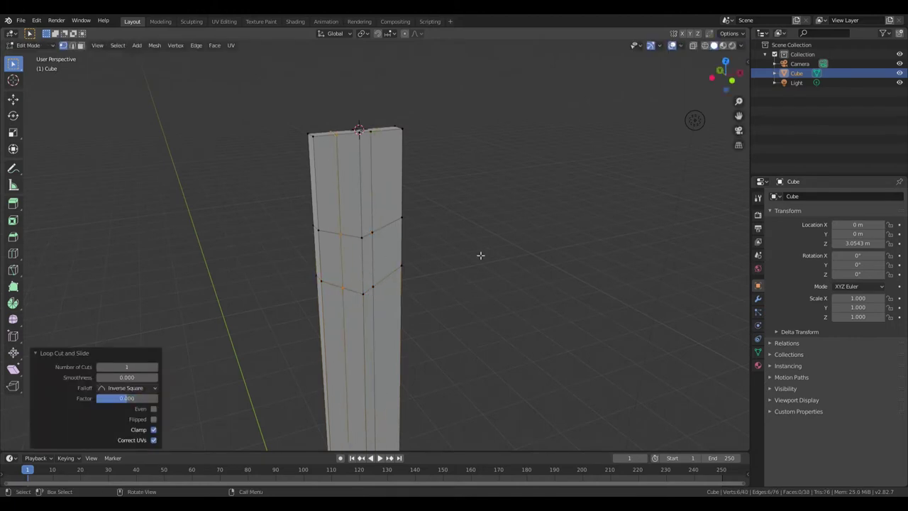
{"action": "key", "text": "g"}
{"action": "key", "text": "g"}
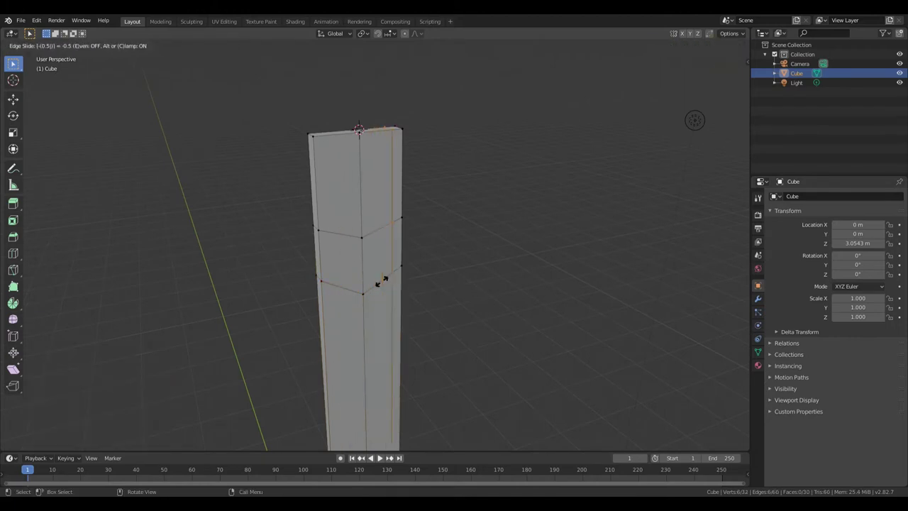
{"action": "key", "text": "Escape"}
{"action": "key", "text": "ctrl+r"}
{"action": "scroll", "coordinate": [344, 298], "scroll_direction": "up", "scroll_amount": 4}
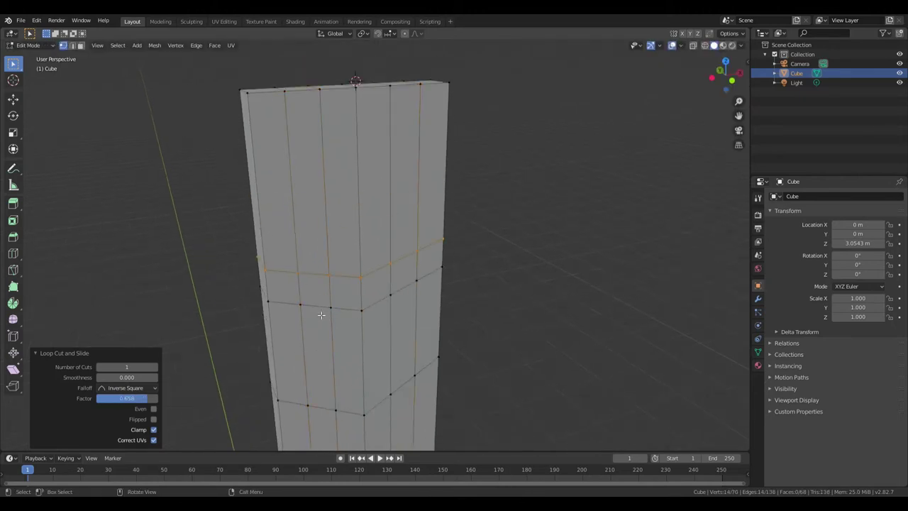
Step: Knife V-shaped cuts into the bar's front face
{"action": "key", "text": "k"}
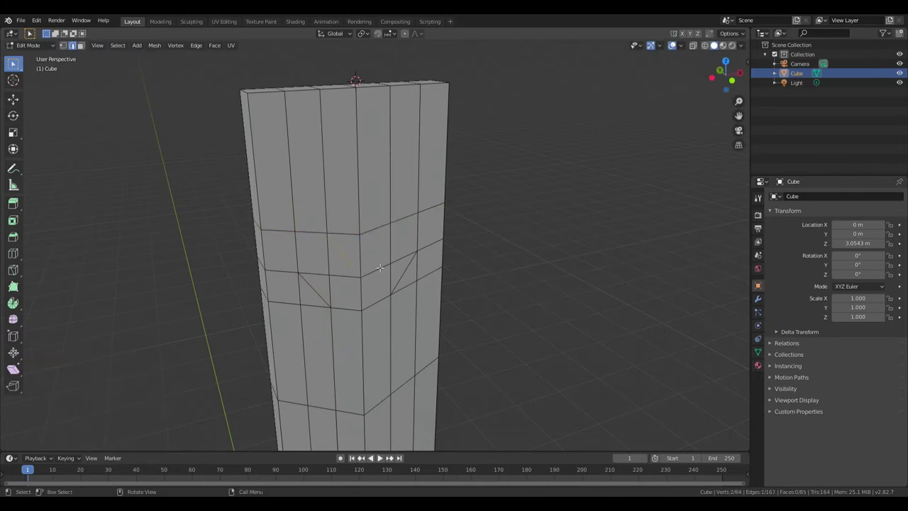
{"action": "key", "text": "3"}
{"action": "middle_click_drag", "start_coordinate": [408, 284], "coordinate": [375, 237]}
{"action": "left_click", "coordinate": [418, 213]}
Step: Flatten the selected inlay strip with S Y 0 and extrude it
{"action": "left_click", "coordinate": [446, 274], "text": "shift"}
{"action": "key", "text": "s"}
{"action": "key", "text": "y"}
{"action": "key", "text": "0"}
{"action": "key", "text": "Return"}
{"action": "scroll", "coordinate": [479, 341], "scroll_direction": "up", "scroll_amount": 2}
{"action": "key", "text": "e"}
{"action": "left_click", "coordinate": [493, 287]}
Step: Add more inlay faces and extrude them slightly outward along their normals
{"action": "middle_click_drag", "start_coordinate": [513, 286], "coordinate": [366, 285]}
{"action": "left_click", "coordinate": [480, 260], "text": "shift"}
{"action": "scroll", "coordinate": [491, 276], "scroll_direction": "down", "scroll_amount": 2}
{"action": "key", "text": "g"}
{"action": "key", "text": "Escape"}
{"action": "key", "text": "e"}
{"action": "left_click", "coordinate": [491, 276]}
{"action": "scroll", "coordinate": [508, 283], "scroll_direction": "up", "scroll_amount": 3}
{"action": "left_click", "coordinate": [508, 284]}
{"action": "scroll", "coordinate": [508, 284], "scroll_direction": "down", "scroll_amount": 3}
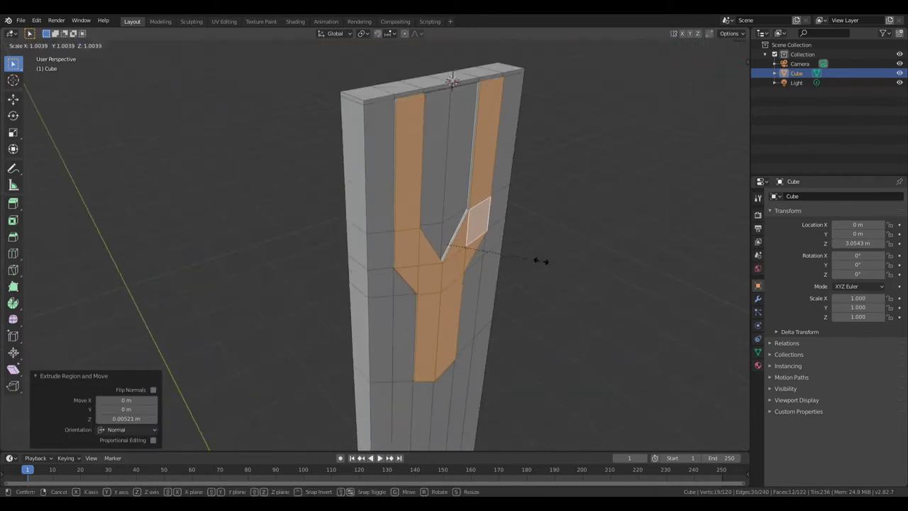
{"action": "scroll", "coordinate": [496, 268], "scroll_direction": "down", "scroll_amount": 3}
Step: Scale the whole blade to 0.637 along X to make it narrower
{"action": "key", "text": "a"}
{"action": "key", "text": "s"}
{"action": "key", "text": "x"}
{"action": "left_click", "coordinate": [453, 297]}
{"action": "middle_click_drag", "start_coordinate": [453, 297], "coordinate": [436, 254]}
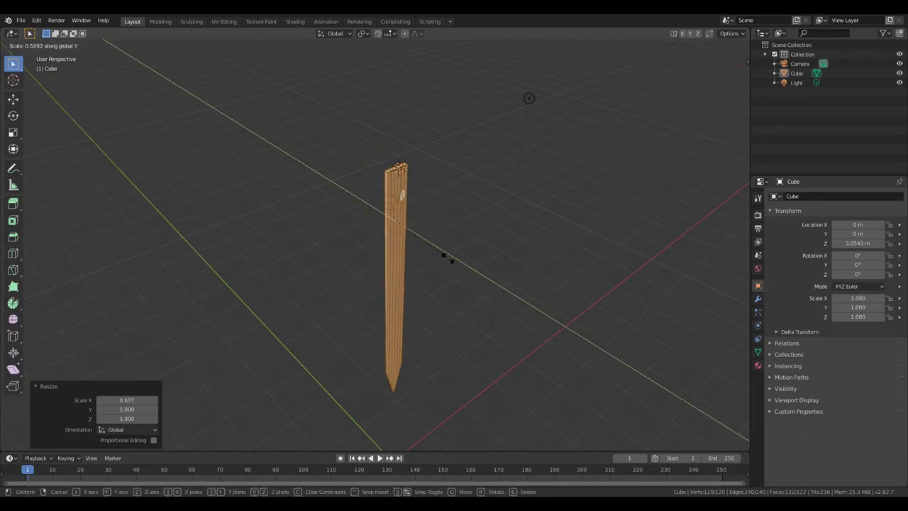
Step: Toggle out of and back into edit mode, then select a single face at the blade's top
{"action": "key", "text": "Tab"}
{"action": "scroll", "coordinate": [419, 258], "scroll_direction": "up", "scroll_amount": 5}
{"action": "scroll", "coordinate": [427, 279], "scroll_direction": "up", "scroll_amount": 3}
{"action": "key", "text": "Tab"}
{"action": "key", "text": "Tab"}
{"action": "key", "text": "Tab"}
{"action": "mouse_move", "coordinate": [402, 273]}
{"action": "middle_mouse_down"}
{"action": "mouse_move", "coordinate": [403, 286]}
{"action": "mouse_move", "coordinate": [517, 261]}
{"action": "mouse_move", "coordinate": [492, 270]}
{"action": "mouse_move", "coordinate": [305, 248]}
{"action": "mouse_move", "coordinate": [397, 234]}
{"action": "middle_mouse_up"}
{"action": "scroll", "coordinate": [484, 283], "scroll_direction": "down", "scroll_amount": 3}
{"action": "left_click", "coordinate": [295, 244]}
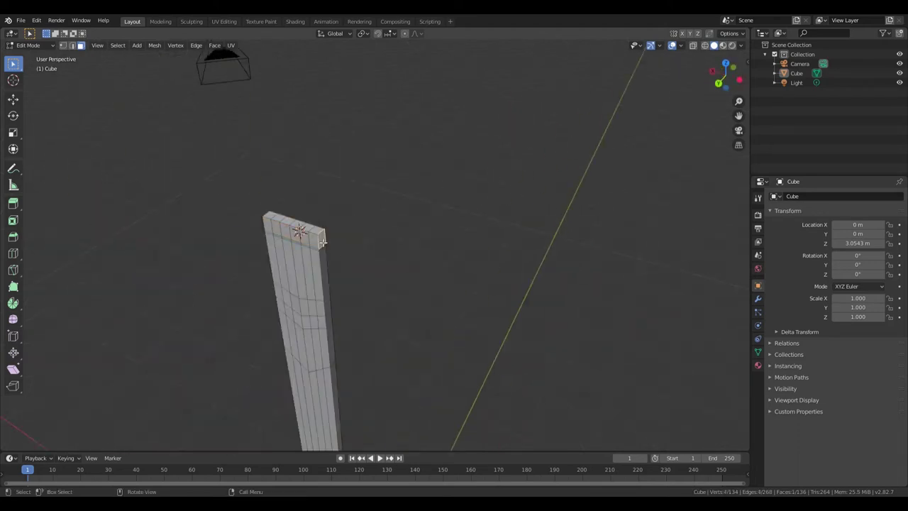
Step: Select the blade's top faces and apply the object's transforms
{"action": "key", "text": "s"}
{"action": "left_click", "coordinate": [426, 284]}
{"action": "key", "text": "Tab"}
{"action": "middle_click_drag", "start_coordinate": [425, 284], "coordinate": [466, 335]}
{"action": "key", "text": "a"}
{"action": "key", "text": "ctrl+a"}
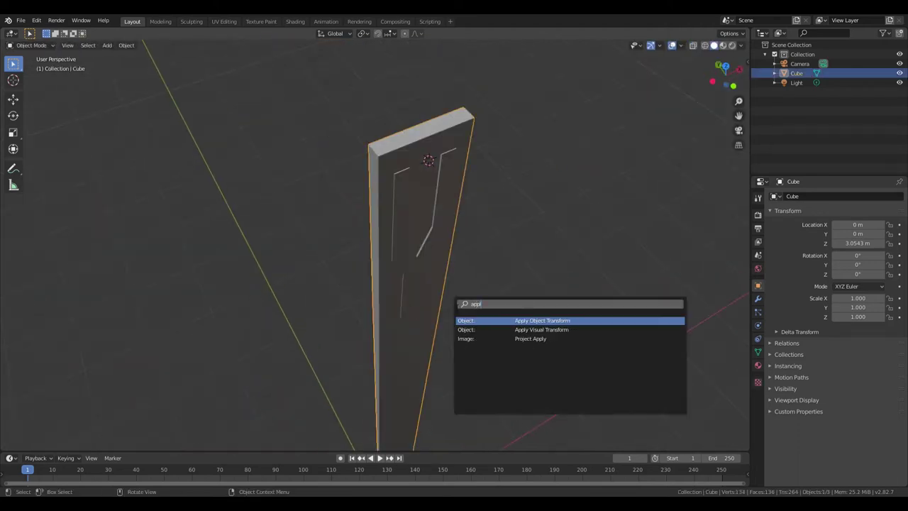
{"action": "left_click", "coordinate": [482, 317]}
Step: Fatten the top faces outward with Alt+S to form the wider guard block
{"action": "key", "text": "Tab"}
{"action": "key", "text": "alt+s"}
{"action": "left_click", "coordinate": [471, 204]}
{"action": "mouse_move", "coordinate": [474, 206]}
{"action": "middle_mouse_down"}
{"action": "mouse_move", "coordinate": [541, 185]}
{"action": "mouse_move", "coordinate": [528, 270]}
{"action": "middle_mouse_up"}
{"action": "scroll", "coordinate": [528, 271], "scroll_direction": "up", "scroll_amount": 4}
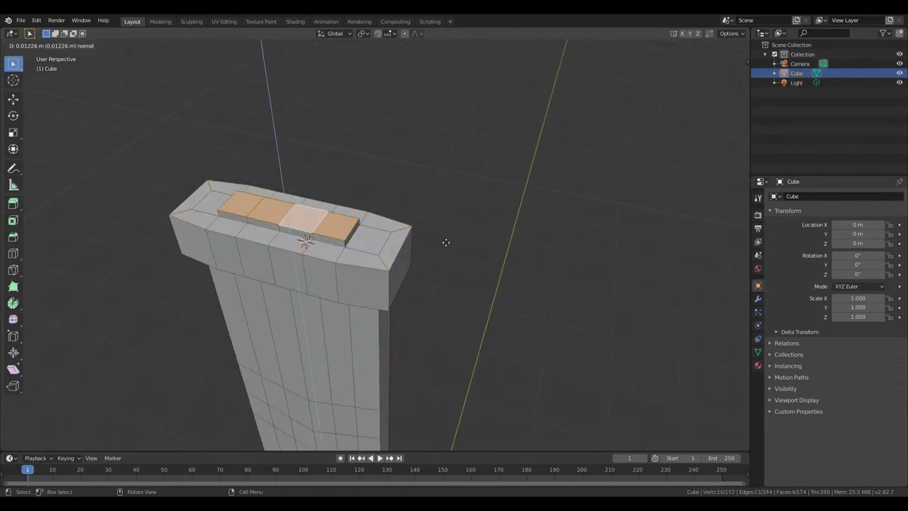
{"action": "left_click", "coordinate": [447, 238]}
Step: Extrude a narrower grip column upward from the guard, scaled 0.649 along X
{"action": "key", "text": "s"}
{"action": "key", "text": "x"}
{"action": "left_click", "coordinate": [423, 246]}
{"action": "key", "text": "e"}
{"action": "left_click", "coordinate": [462, 198]}
{"action": "key", "text": "s"}
{"action": "key", "text": "x"}
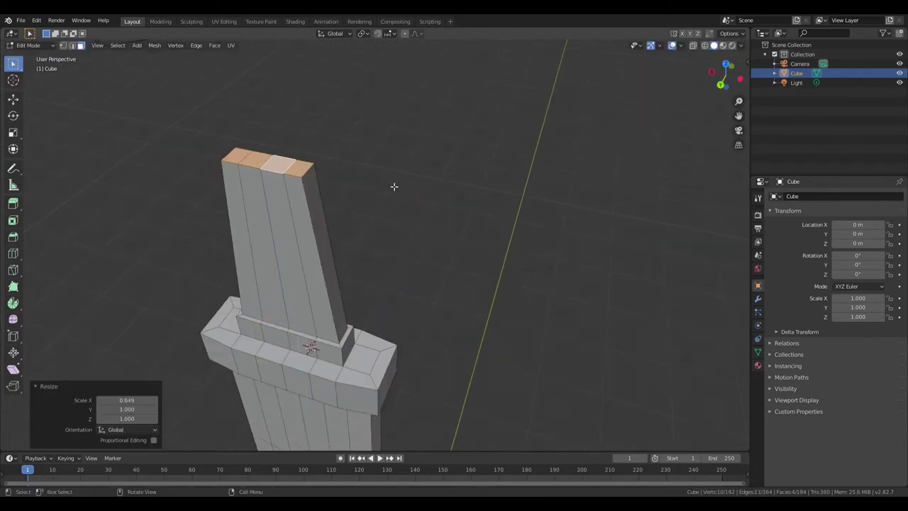
Step: Inspect the whole sword in wireframe, confirm the grip, then restore solid shading
{"action": "middle_click_drag", "start_coordinate": [394, 187], "coordinate": [458, 256]}
{"action": "scroll", "coordinate": [459, 255], "scroll_direction": "down", "scroll_amount": 5}
{"action": "scroll", "coordinate": [440, 217], "scroll_direction": "down", "scroll_amount": 2}
{"action": "key", "text": "shift+z"}
{"action": "middle_click_drag", "start_coordinate": [439, 217], "coordinate": [429, 364]}
{"action": "left_click", "coordinate": [517, 250]}
{"action": "key", "text": "Tab"}
{"action": "mouse_move", "coordinate": [470, 259]}
{"action": "middle_mouse_down"}
{"action": "mouse_move", "coordinate": [451, 249]}
{"action": "mouse_move", "coordinate": [444, 258]}
{"action": "mouse_move", "coordinate": [479, 249]}
{"action": "mouse_move", "coordinate": [406, 243]}
{"action": "middle_mouse_up"}
{"action": "key", "text": "shift+z"}
{"action": "key", "text": "Tab"}
{"action": "key", "text": "Tab"}
{"action": "key", "text": "Tab"}
Step: Flatten the whole sword front to back, scaling it 0.582 along Y
{"action": "key", "text": "s"}
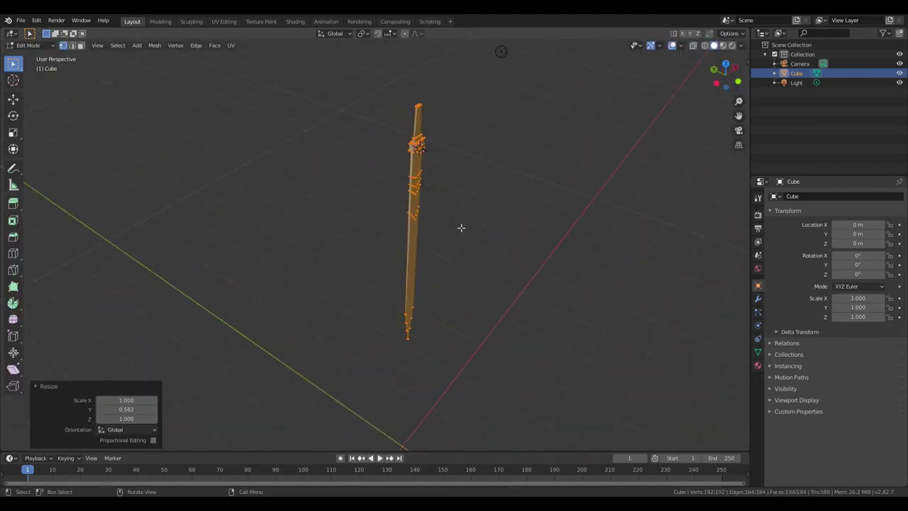
{"action": "left_click", "coordinate": [458, 224]}
{"action": "key", "text": "shift+z"}
{"action": "scroll", "coordinate": [413, 245], "scroll_direction": "down", "scroll_amount": 4}
{"action": "scroll", "coordinate": [442, 263], "scroll_direction": "up", "scroll_amount": 4}
Step: Move the blade tip vertically along Z to adjust its height
{"action": "left_click", "coordinate": [391, 330]}
{"action": "key", "text": "g"}
{"action": "key", "text": "z"}
{"action": "left_click", "coordinate": [426, 315]}
{"action": "key", "text": "Tab"}
{"action": "middle_click_drag", "start_coordinate": [462, 272], "coordinate": [435, 315]}
{"action": "key", "text": "Tab"}
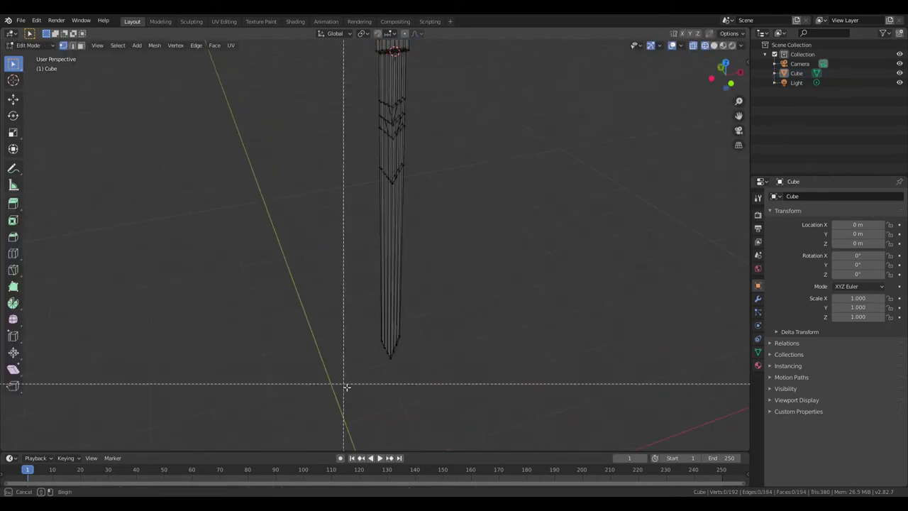
Step: Narrow the lower blade along the X axis
{"action": "key", "text": "l"}
{"action": "key", "text": "s"}
{"action": "key", "text": "x"}
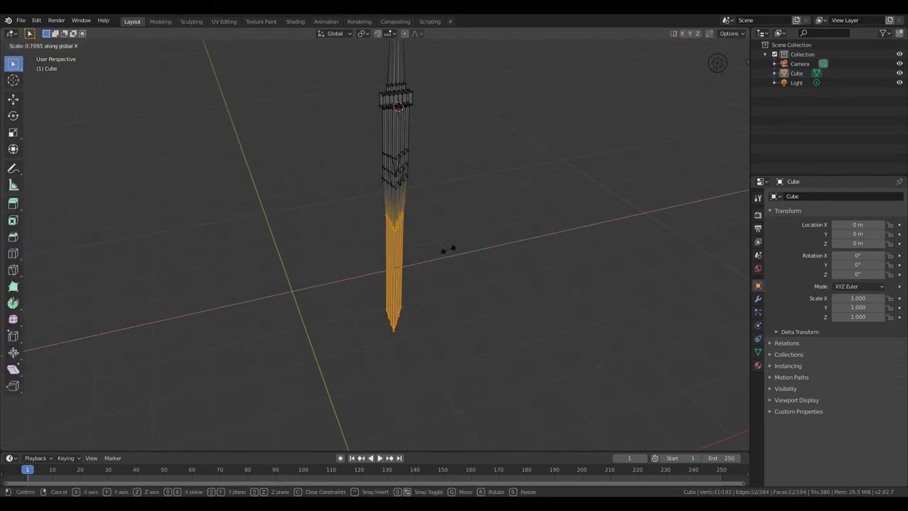
{"action": "left_click", "coordinate": [446, 250]}
{"action": "key", "text": "shift+z"}
{"action": "scroll", "coordinate": [447, 250], "scroll_direction": "up", "scroll_amount": 5}
Step: Clear the selection and try reselecting parts of the blade with linked select
{"action": "key", "text": "s"}
{"action": "left_click", "coordinate": [539, 198]}
{"action": "key", "text": "alt+a"}
{"action": "key", "text": "l"}
{"action": "scroll", "coordinate": [519, 281], "scroll_direction": "down", "scroll_amount": 6}
{"action": "scroll", "coordinate": [500, 271], "scroll_direction": "up", "scroll_amount": 3}
{"action": "key", "text": "alt+a"}
Step: Select the lower blade section and scale it uniformly to 0.744
{"action": "key", "text": "l"}
{"action": "scroll", "coordinate": [519, 231], "scroll_direction": "up", "scroll_amount": 3}
{"action": "key", "text": "s"}
{"action": "scroll", "coordinate": [488, 259], "scroll_direction": "down", "scroll_amount": 3}
{"action": "scroll", "coordinate": [405, 255], "scroll_direction": "up", "scroll_amount": 3}
{"action": "left_click", "coordinate": [496, 272]}
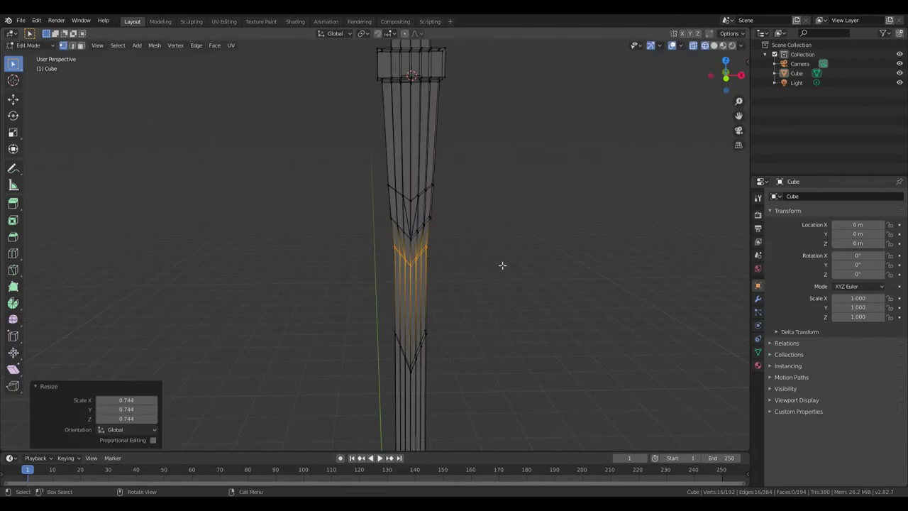
{"action": "scroll", "coordinate": [496, 272], "scroll_direction": "down", "scroll_amount": 3}
Step: Narrow the blade tip along X, then reselect down the lower blade and narrow it
{"action": "left_click", "coordinate": [392, 408]}
{"action": "left_click", "coordinate": [468, 289]}
{"action": "key", "text": "alt+a"}
{"action": "mouse_move", "coordinate": [466, 307]}
{"action": "middle_mouse_down"}
{"action": "mouse_move", "coordinate": [522, 253]}
{"action": "mouse_move", "coordinate": [598, 202]}
{"action": "mouse_move", "coordinate": [456, 251]}
{"action": "middle_mouse_up"}
{"action": "left_click_drag", "start_coordinate": [405, 240], "coordinate": [399, 397]}
{"action": "key", "text": "Escape"}
{"action": "key", "text": "alt+a"}
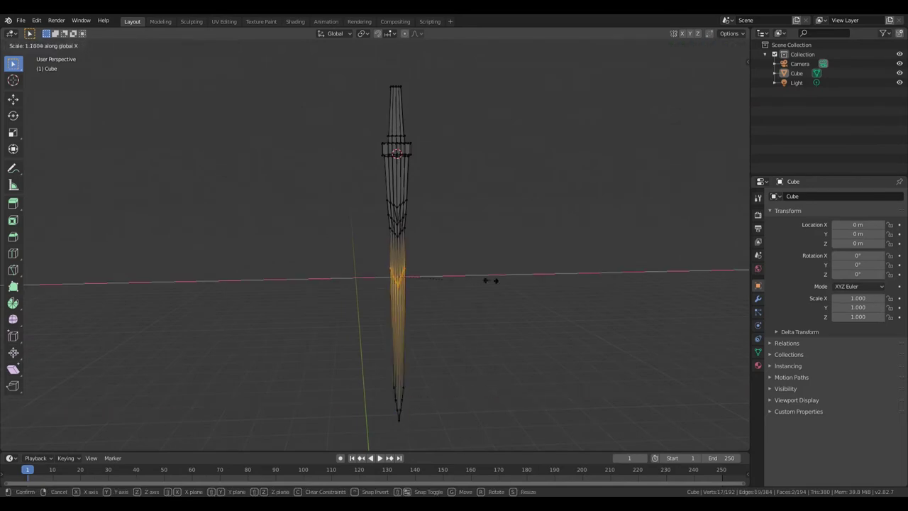
{"action": "left_click", "coordinate": [450, 235]}
Step: Switch to edge selection and add a lengthwise edge loop along the blade
{"action": "mouse_move", "coordinate": [449, 234]}
{"action": "middle_mouse_down"}
{"action": "mouse_move", "coordinate": [547, 298]}
{"action": "mouse_move", "coordinate": [526, 266]}
{"action": "mouse_move", "coordinate": [268, 302]}
{"action": "mouse_move", "coordinate": [434, 235]}
{"action": "mouse_move", "coordinate": [434, 276]}
{"action": "middle_mouse_up"}
{"action": "scroll", "coordinate": [526, 266], "scroll_direction": "up", "scroll_amount": 3}
{"action": "key", "text": "2"}
{"action": "left_click", "coordinate": [268, 302], "text": "alt"}
{"action": "left_click", "coordinate": [272, 282]}
{"action": "scroll", "coordinate": [361, 231], "scroll_direction": "up", "scroll_amount": 4}
{"action": "mouse_move", "coordinate": [361, 231]}
{"action": "middle_mouse_down"}
{"action": "mouse_move", "coordinate": [530, 139]}
{"action": "mouse_move", "coordinate": [496, 295]}
{"action": "mouse_move", "coordinate": [504, 326]}
{"action": "mouse_move", "coordinate": [470, 289]}
{"action": "mouse_move", "coordinate": [468, 314]}
{"action": "mouse_move", "coordinate": [593, 296]}
{"action": "mouse_move", "coordinate": [516, 272]}
{"action": "mouse_move", "coordinate": [419, 399]}
{"action": "middle_mouse_up"}
{"action": "left_click", "coordinate": [428, 319]}
Step: Raise the tip vertices slightly along Z to shape the point
{"action": "left_click", "coordinate": [420, 399]}
{"action": "key", "text": "g"}
{"action": "key", "text": "z"}
{"action": "left_click", "coordinate": [478, 282]}
Step: Switch to face selection and pick a guard face, orbiting to the guard
{"action": "mouse_move", "coordinate": [475, 301]}
{"action": "middle_mouse_down"}
{"action": "mouse_move", "coordinate": [473, 310]}
{"action": "mouse_move", "coordinate": [474, 218]}
{"action": "middle_mouse_up"}
{"action": "key", "text": "3"}
{"action": "left_click", "coordinate": [474, 219]}
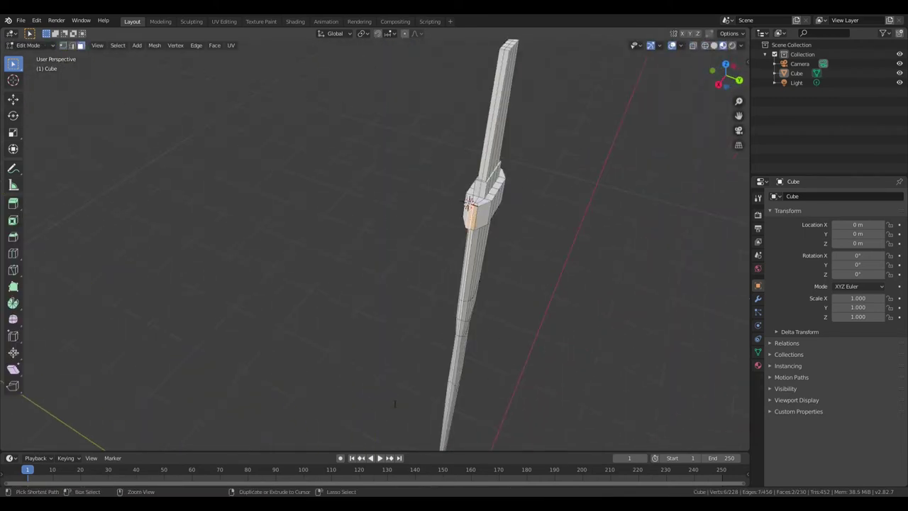
{"action": "middle_click_drag", "start_coordinate": [395, 403], "coordinate": [395, 454]}
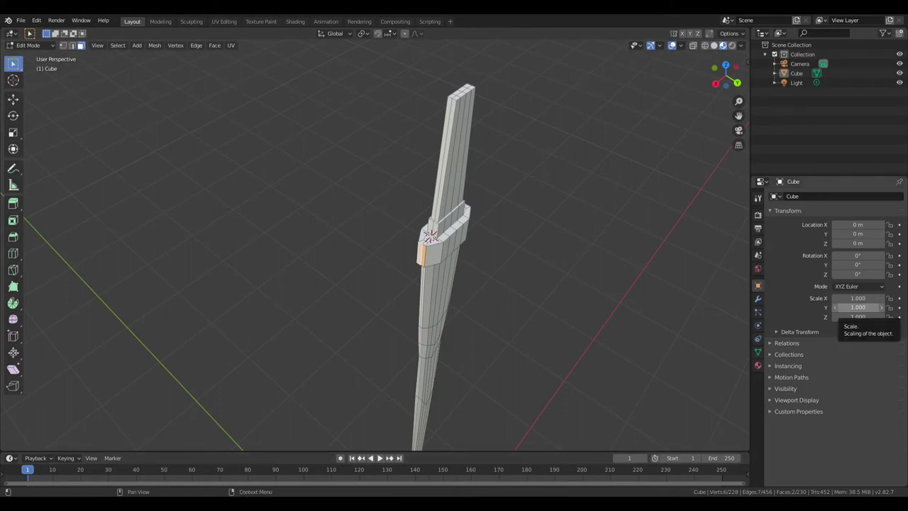
{"action": "middle_click_drag", "start_coordinate": [528, 231], "coordinate": [496, 234]}
{"action": "middle_click_drag", "start_coordinate": [679, 202], "coordinate": [480, 210]}
Step: Extrude the guard faces along their normals at 0.472, then cancel a stray extrude
{"action": "key", "text": "alt+e"}
{"action": "left_click", "coordinate": [470, 209]}
{"action": "left_click", "coordinate": [433, 195]}
{"action": "middle_click_drag", "start_coordinate": [432, 195], "coordinate": [443, 170]}
{"action": "key", "text": "alt+e"}
{"action": "left_click", "coordinate": [445, 167]}
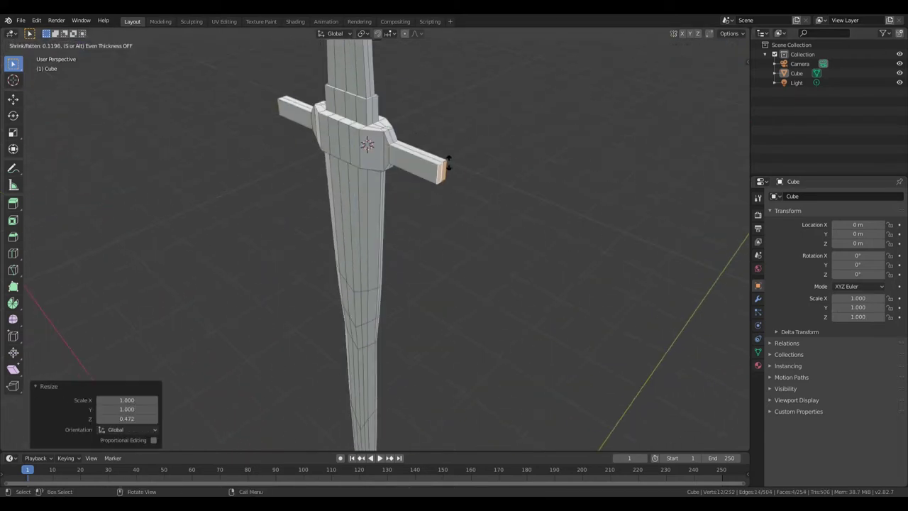
{"action": "right_click", "coordinate": [439, 163]}
Step: Thin the guard faces to 0.653 along Y, cancelling stray arm extrusions
{"action": "key", "text": "s"}
{"action": "key", "text": "y"}
{"action": "left_click", "coordinate": [464, 162]}
{"action": "key", "text": "alt+e"}
{"action": "left_click", "coordinate": [402, 135]}
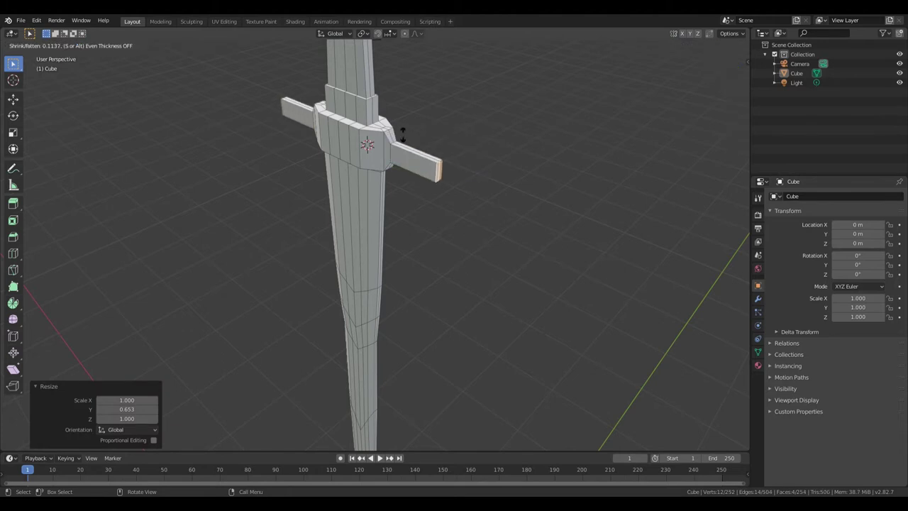
{"action": "right_click", "coordinate": [369, 125]}
{"action": "key", "text": "s"}
{"action": "key", "text": "x"}
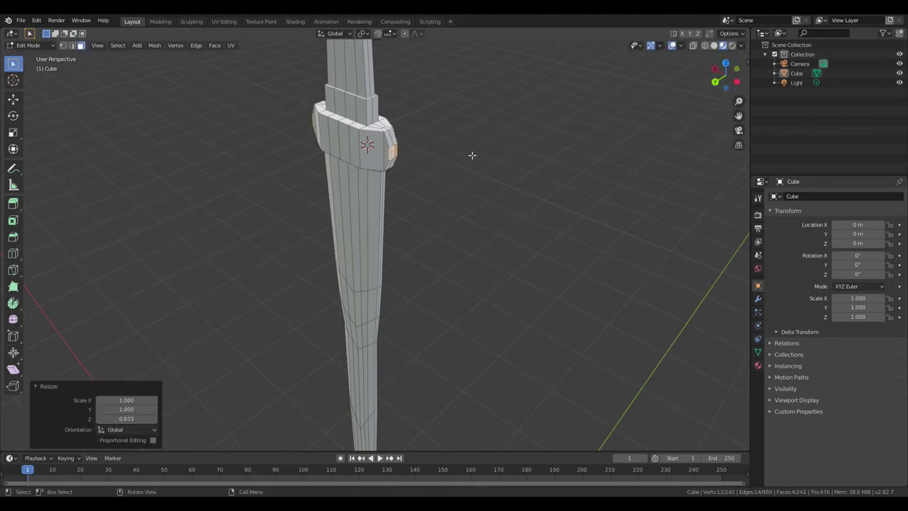
{"action": "right_click", "coordinate": [400, 115]}
{"action": "left_click", "coordinate": [338, 117]}
Step: Rescale the guard faces along Y and extrude the arms outward along their normals
{"action": "key", "text": "s"}
{"action": "key", "text": "y"}
{"action": "left_click", "coordinate": [527, 137]}
{"action": "key", "text": "alt+e"}
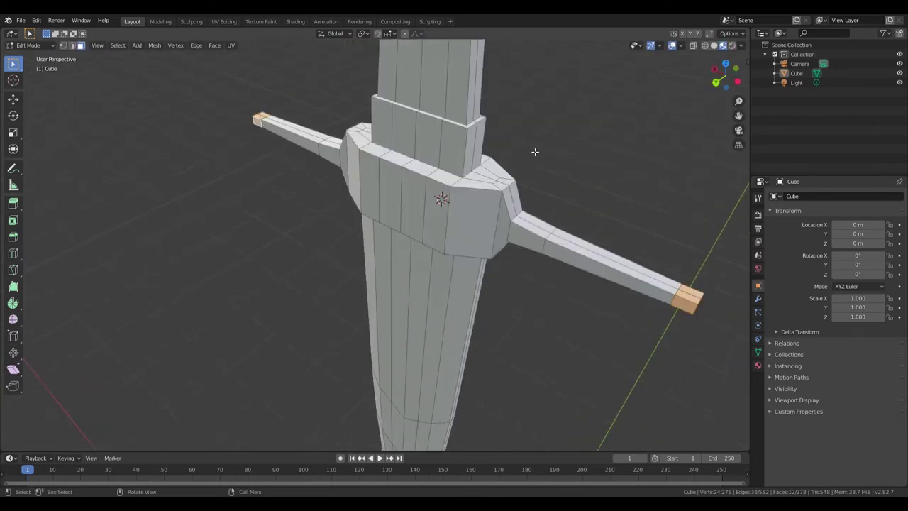
{"action": "left_click", "coordinate": [531, 153]}
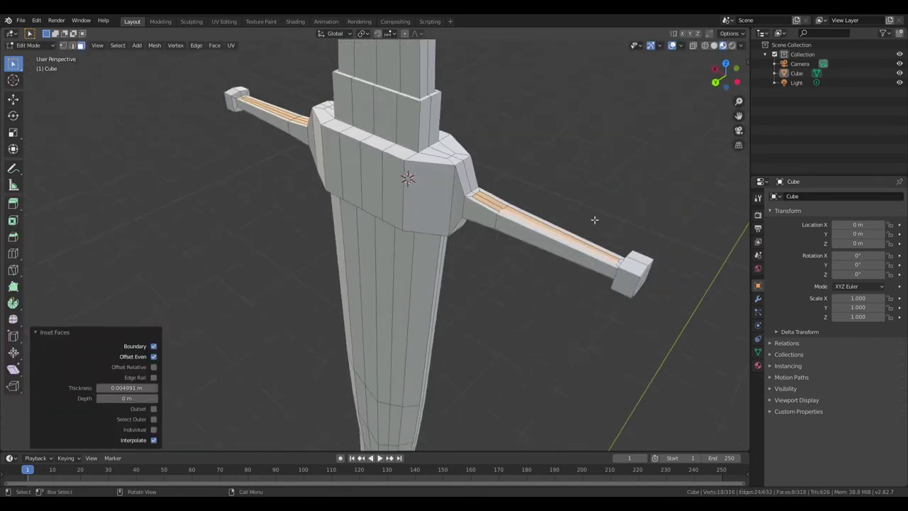
Step: Extrude the arm strips outward by a tiny 0.0017 m
{"action": "key", "text": "e"}
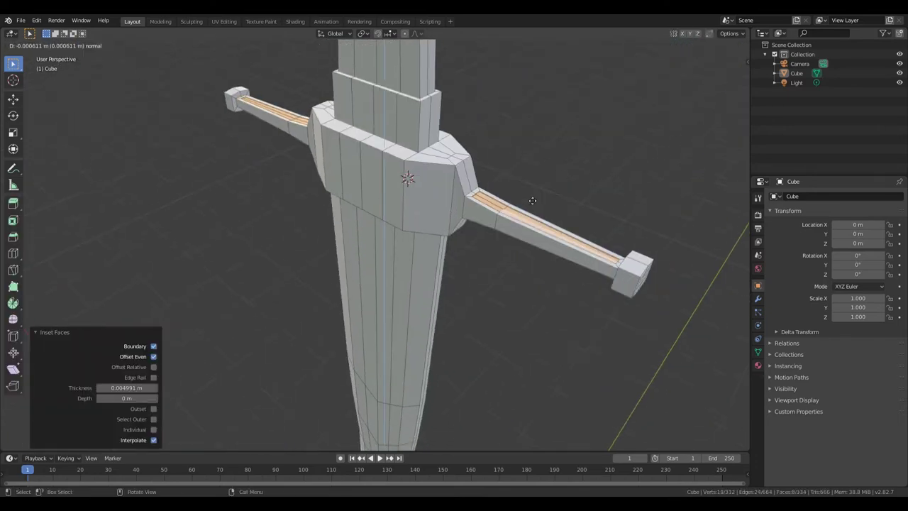
{"action": "left_click", "coordinate": [559, 201]}
{"action": "key", "text": "s"}
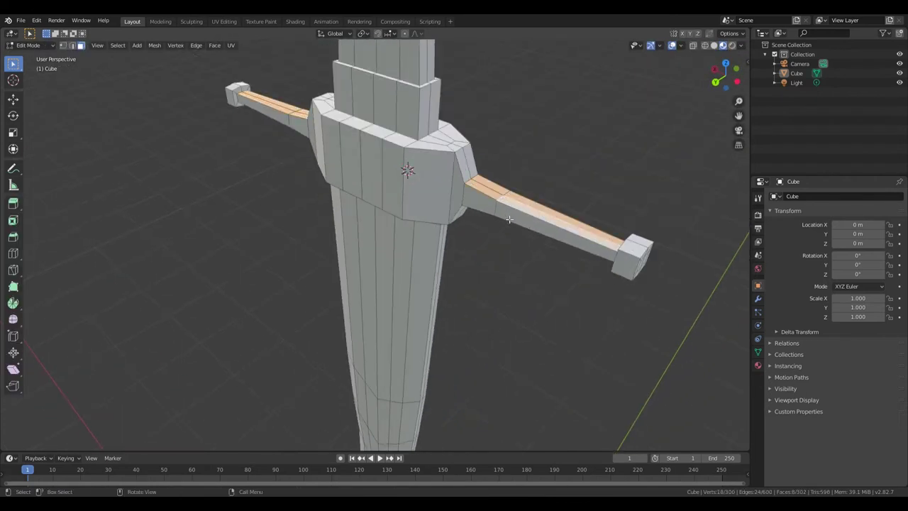
Step: Inset the selected faces on both guard arms to form strips
{"action": "left_click", "coordinate": [491, 210]}
{"action": "key", "text": "i"}
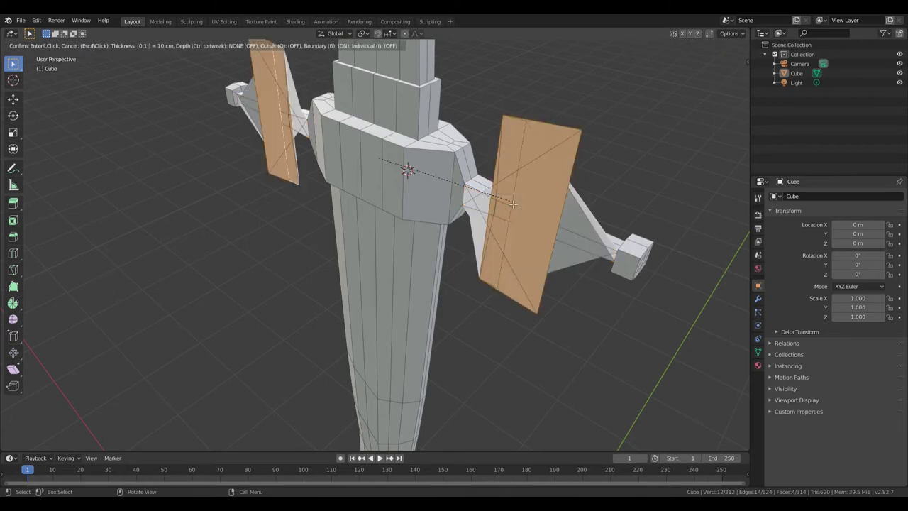
{"action": "middle_click_drag", "start_coordinate": [513, 204], "coordinate": [457, 106]}
{"action": "left_click", "coordinate": [457, 106], "text": "shift"}
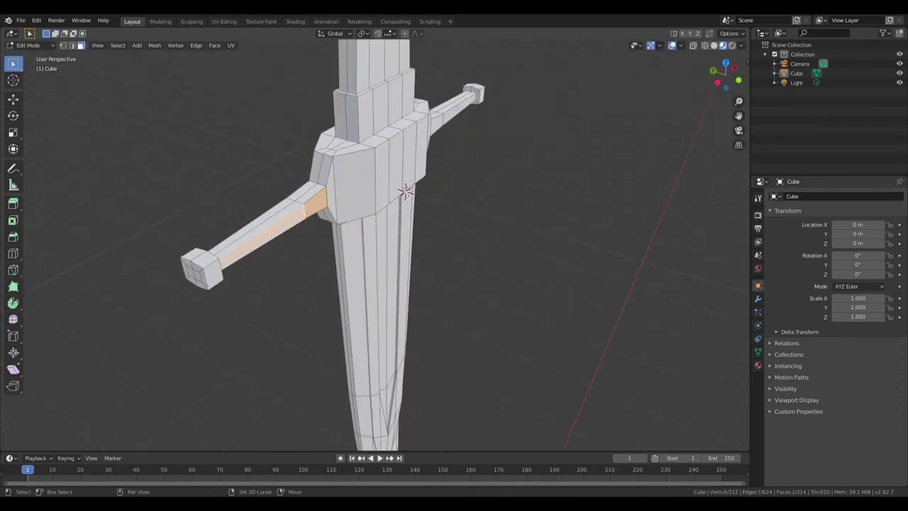
{"action": "left_click", "coordinate": [456, 147]}
{"action": "middle_click_drag", "start_coordinate": [456, 147], "coordinate": [273, 340]}
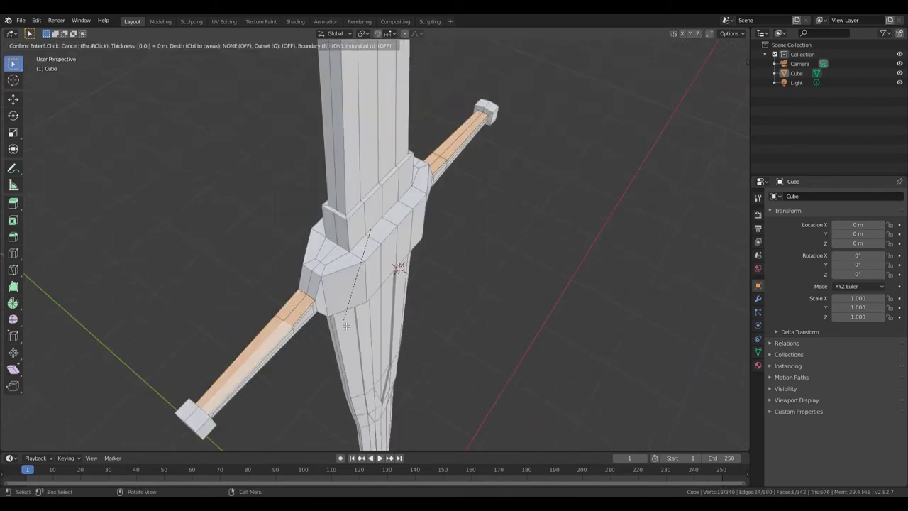
{"action": "left_click", "coordinate": [346, 326]}
{"action": "middle_click_drag", "start_coordinate": [345, 326], "coordinate": [338, 188]}
{"action": "left_click", "coordinate": [455, 221]}
{"action": "mouse_move", "coordinate": [455, 221]}
{"action": "middle_mouse_down"}
{"action": "mouse_move", "coordinate": [442, 222]}
{"action": "mouse_move", "coordinate": [426, 349]}
{"action": "mouse_move", "coordinate": [336, 229]}
{"action": "mouse_move", "coordinate": [366, 246]}
{"action": "mouse_move", "coordinate": [416, 241]}
{"action": "middle_mouse_up"}
Step: Extrude the inset strips along their normals to recess them
{"action": "key", "text": "alt+e"}
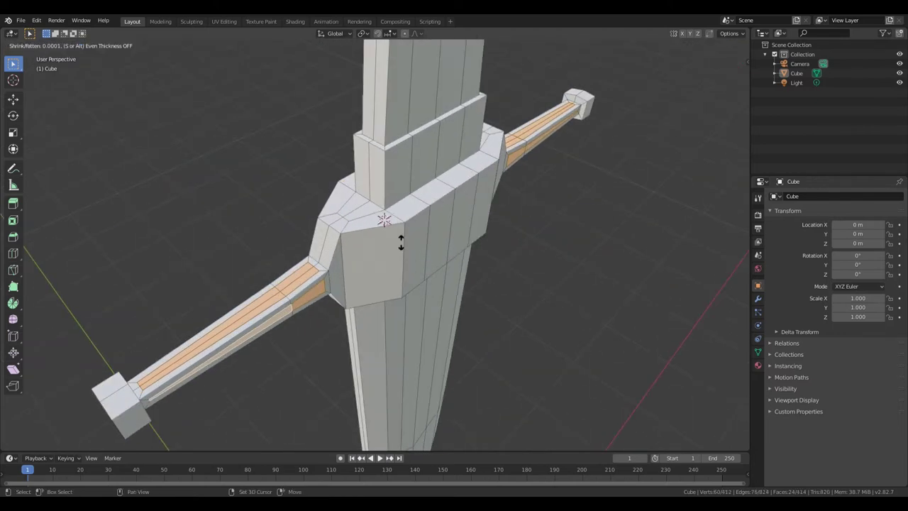
{"action": "left_click", "coordinate": [480, 227]}
{"action": "middle_click_drag", "start_coordinate": [481, 227], "coordinate": [386, 206]}
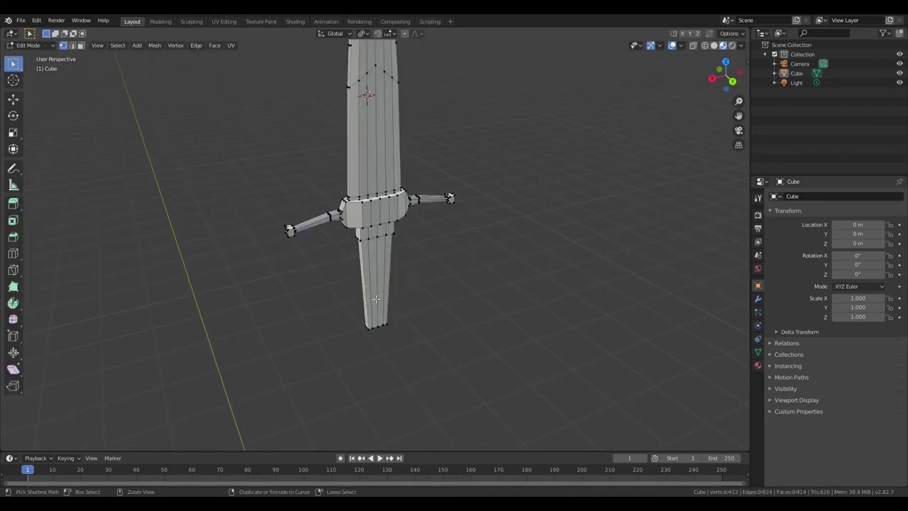
Step: Slide an edge loop, then scale grip loops into a narrow bevelled ring band
{"action": "left_click", "coordinate": [378, 275]}
{"action": "key", "text": "b"}
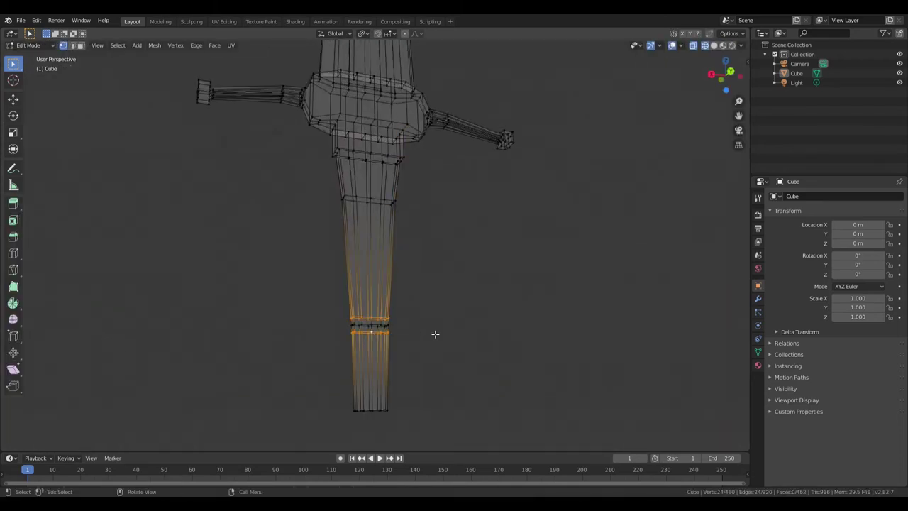
{"action": "left_click", "coordinate": [451, 321]}
{"action": "left_click", "coordinate": [420, 348]}
{"action": "key", "text": "alt+z"}
{"action": "mouse_move", "coordinate": [420, 349]}
{"action": "middle_mouse_down"}
{"action": "mouse_move", "coordinate": [428, 361]}
{"action": "mouse_move", "coordinate": [428, 296]}
{"action": "mouse_move", "coordinate": [419, 300]}
{"action": "mouse_move", "coordinate": [470, 290]}
{"action": "mouse_move", "coordinate": [506, 360]}
{"action": "mouse_move", "coordinate": [476, 305]}
{"action": "mouse_move", "coordinate": [484, 288]}
{"action": "middle_mouse_up"}
Step: Flare the upper edge loop of the grip outward
{"action": "key", "text": "Tab"}
{"action": "key", "text": "Tab"}
{"action": "left_click", "coordinate": [407, 214], "text": "alt"}
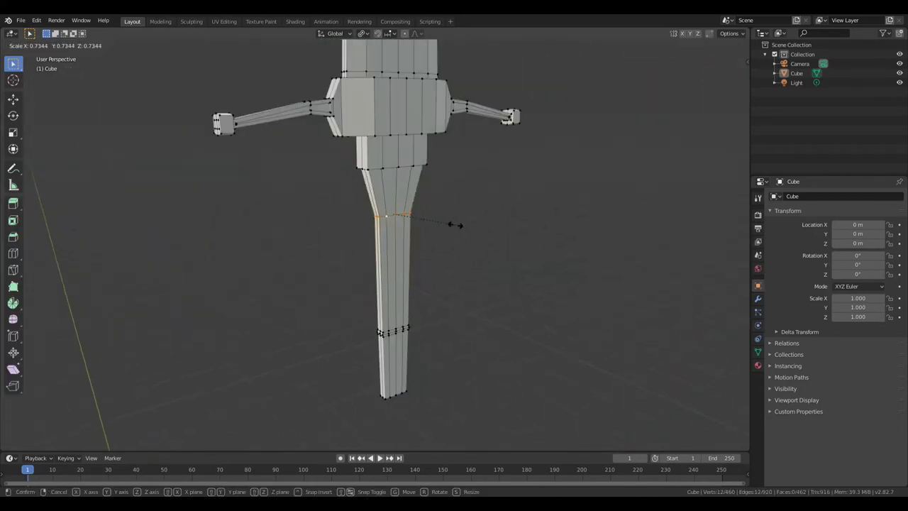
{"action": "left_click", "coordinate": [455, 224]}
{"action": "scroll", "coordinate": [455, 225], "scroll_direction": "up", "scroll_amount": 3}
Step: Set the pivot point and narrow the collar ring below the guard along X
{"action": "left_click", "coordinate": [430, 213], "text": "alt"}
{"action": "key", "text": "s"}
{"action": "key", "text": "x"}
{"action": "left_click", "coordinate": [364, 33]}
{"action": "key", "text": "s"}
{"action": "key", "text": "x"}
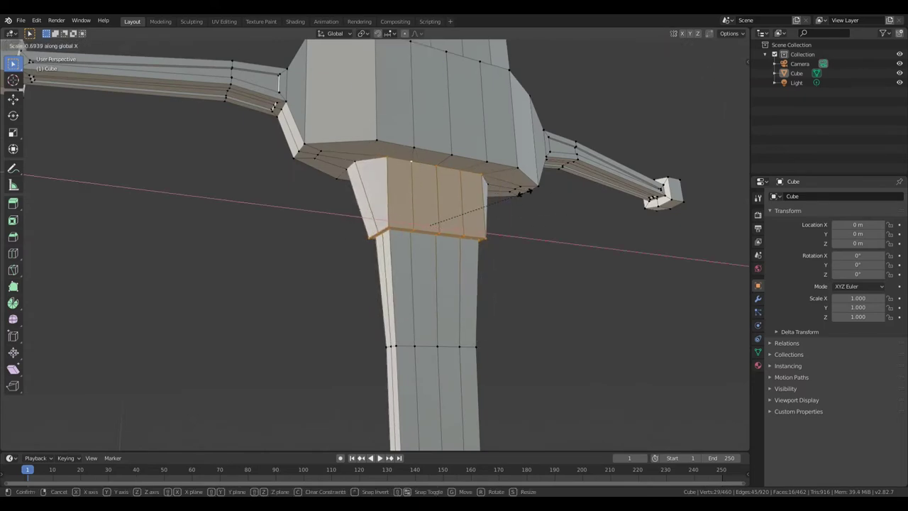
{"action": "left_click", "coordinate": [523, 191]}
{"action": "scroll", "coordinate": [465, 257], "scroll_direction": "down", "scroll_amount": 3}
Step: Check the grip shape, then scale the selected grip faces along X
{"action": "key", "text": "Tab"}
Step: Review the sword, then shrink the grip tip to 0.601
{"action": "key", "text": "Tab"}
{"action": "scroll", "coordinate": [417, 240], "scroll_direction": "up", "scroll_amount": 3}
{"action": "mouse_move", "coordinate": [488, 233]}
{"action": "middle_mouse_down"}
{"action": "mouse_move", "coordinate": [417, 241]}
{"action": "mouse_move", "coordinate": [454, 270]}
{"action": "middle_mouse_up"}
{"action": "key", "text": "s"}
{"action": "key", "text": "x"}
{"action": "left_click", "coordinate": [513, 285]}
{"action": "scroll", "coordinate": [513, 286], "scroll_direction": "down", "scroll_amount": 3}
{"action": "key", "text": "Tab"}
{"action": "middle_click_drag", "start_coordinate": [513, 286], "coordinate": [414, 287]}
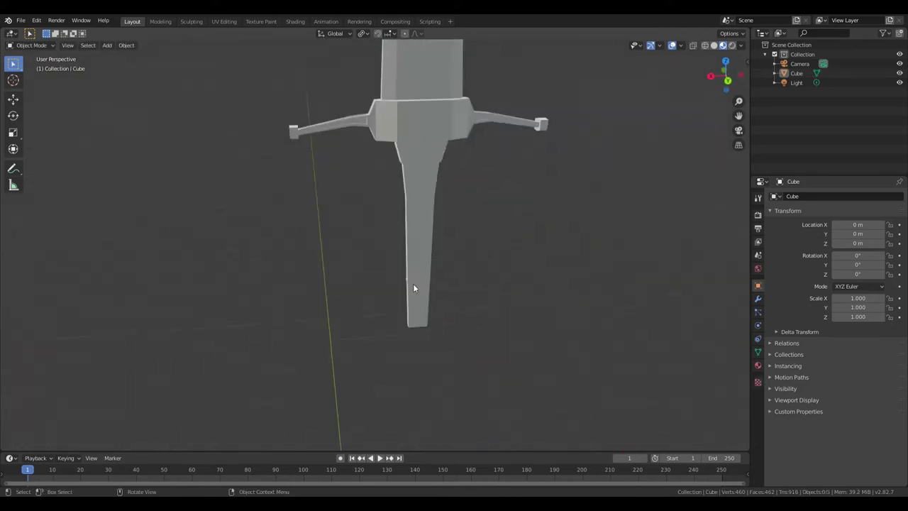
{"action": "key", "text": "Tab"}
{"action": "scroll", "coordinate": [490, 263], "scroll_direction": "up", "scroll_amount": 3}
{"action": "key", "text": "alt+z"}
{"action": "key", "text": "s"}
{"action": "left_click", "coordinate": [480, 385]}
Step: Move the grip tip along Z and clear the selection
{"action": "key", "text": "g"}
{"action": "key", "text": "z"}
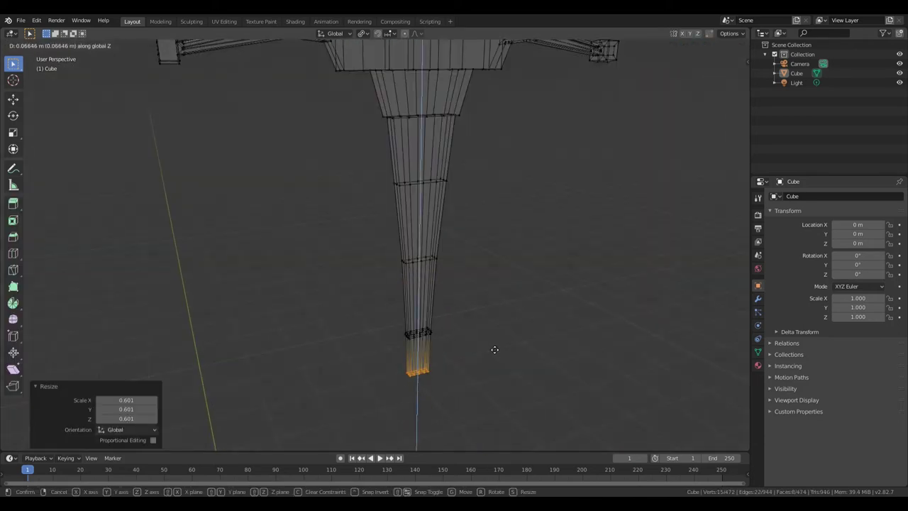
{"action": "left_click", "coordinate": [588, 176]}
{"action": "key", "text": "alt+z"}
{"action": "key", "text": "alt+a"}
{"action": "mouse_move", "coordinate": [587, 177]}
{"action": "middle_mouse_down"}
{"action": "mouse_move", "coordinate": [512, 209]}
{"action": "mouse_move", "coordinate": [472, 331]}
{"action": "mouse_move", "coordinate": [372, 373]}
{"action": "middle_mouse_up"}
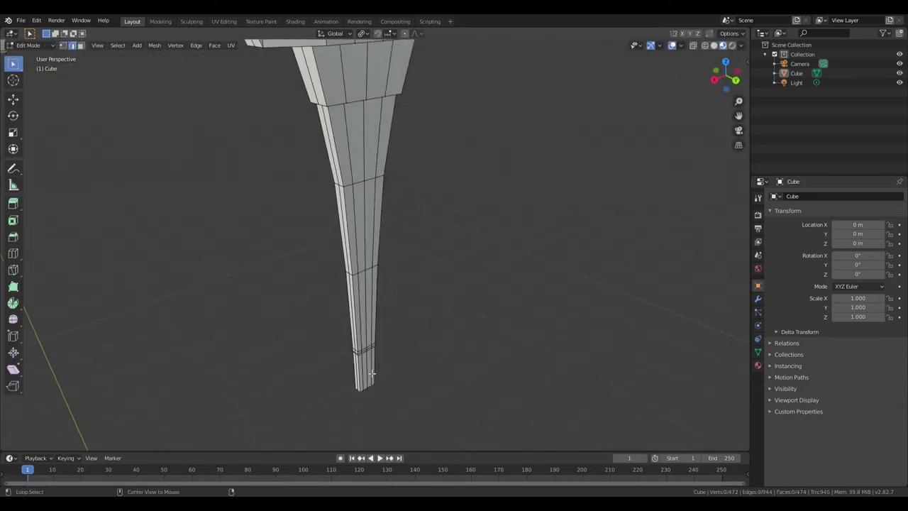
Step: Select the grip's side vertices and scale them along Y
{"action": "middle_click_drag", "start_coordinate": [375, 171], "coordinate": [385, 290]}
{"action": "scroll", "coordinate": [385, 290], "scroll_direction": "down", "scroll_amount": 2}
{"action": "left_click", "coordinate": [385, 290], "text": "alt"}
{"action": "scroll", "coordinate": [385, 290], "scroll_direction": "up", "scroll_amount": 3}
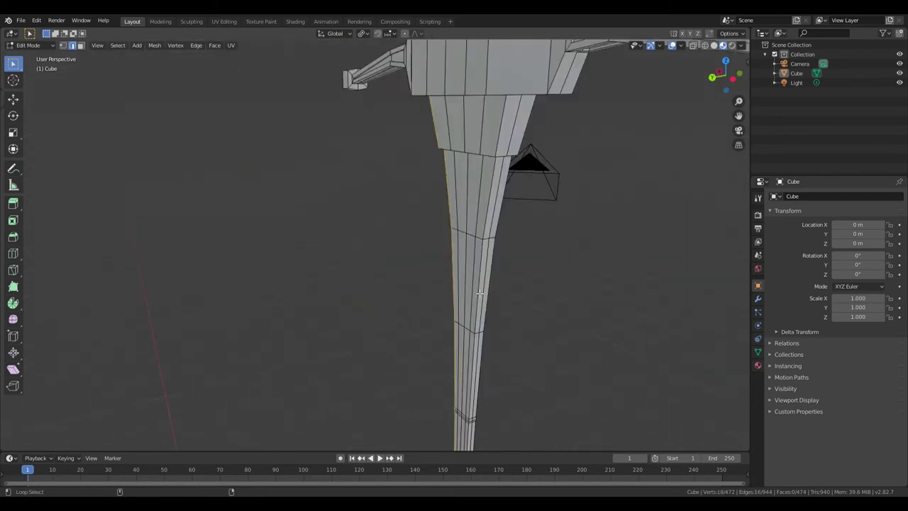
{"action": "key", "text": "s"}
{"action": "key", "text": "y"}
{"action": "key", "text": "a"}
{"action": "scroll", "coordinate": [475, 232], "scroll_direction": "down", "scroll_amount": 4}
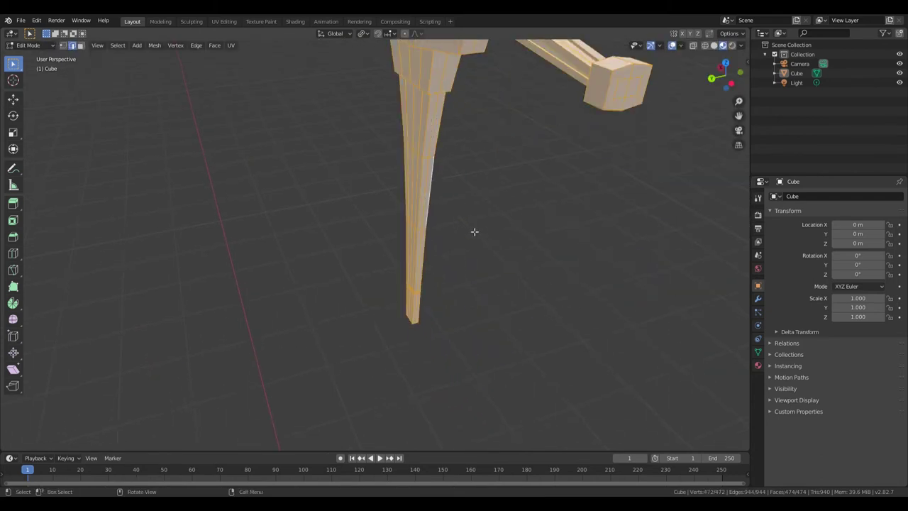
{"action": "key", "text": "alt+a"}
Step: Thin the grip by scaling a vertical edge loop, with the pivot set to Median Point
{"action": "mouse_move", "coordinate": [470, 228]}
{"action": "middle_mouse_down"}
{"action": "mouse_move", "coordinate": [436, 202]}
{"action": "mouse_move", "coordinate": [392, 224]}
{"action": "middle_mouse_up"}
{"action": "left_click", "coordinate": [435, 203], "text": "alt"}
{"action": "key", "text": "s"}
{"action": "key", "text": "x"}
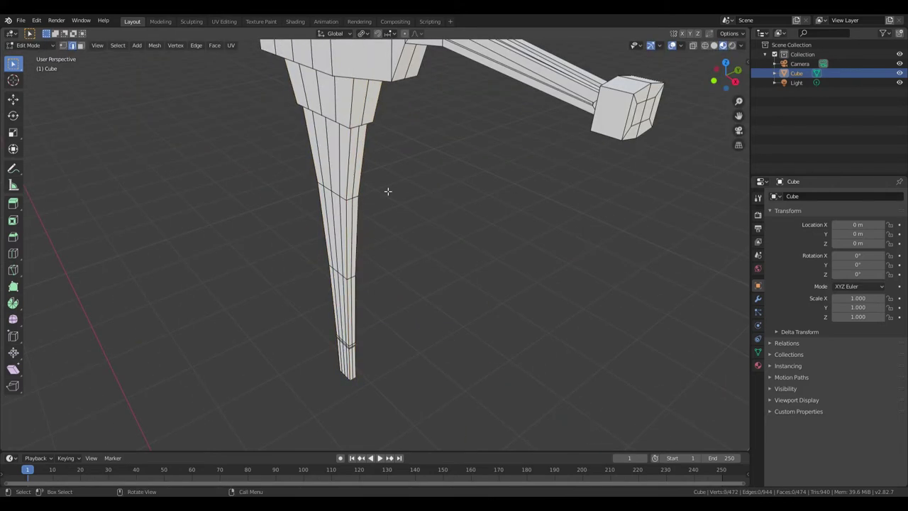
{"action": "left_click", "coordinate": [341, 191]}
{"action": "mouse_move", "coordinate": [341, 192]}
{"action": "middle_mouse_down"}
{"action": "mouse_move", "coordinate": [401, 201]}
{"action": "mouse_move", "coordinate": [376, 106]}
{"action": "middle_mouse_up"}
{"action": "left_click", "coordinate": [363, 33]}
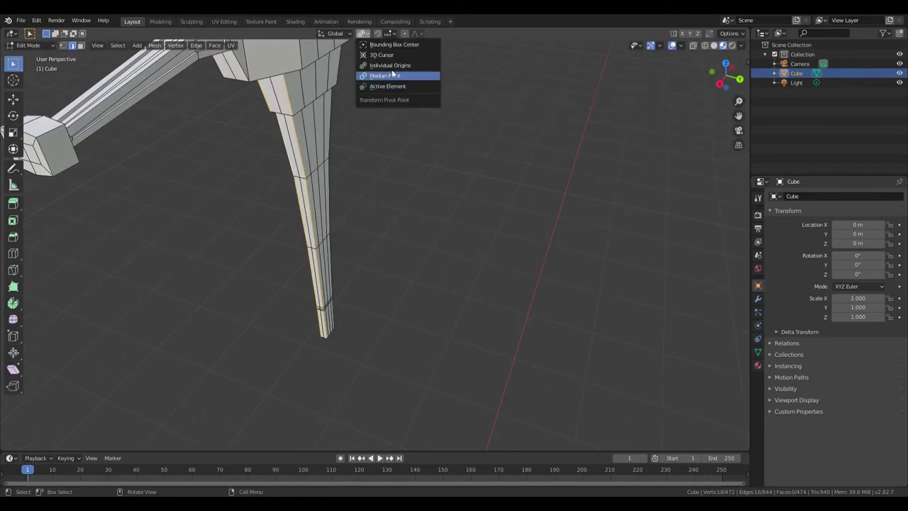
{"action": "left_click", "coordinate": [421, 201]}
Step: Scale the grip along Y and review the whole sword
{"action": "key", "text": "Tab"}
{"action": "mouse_move", "coordinate": [421, 201]}
{"action": "middle_mouse_down"}
{"action": "mouse_move", "coordinate": [361, 325]}
{"action": "mouse_move", "coordinate": [298, 337]}
{"action": "mouse_move", "coordinate": [539, 340]}
{"action": "middle_mouse_up"}
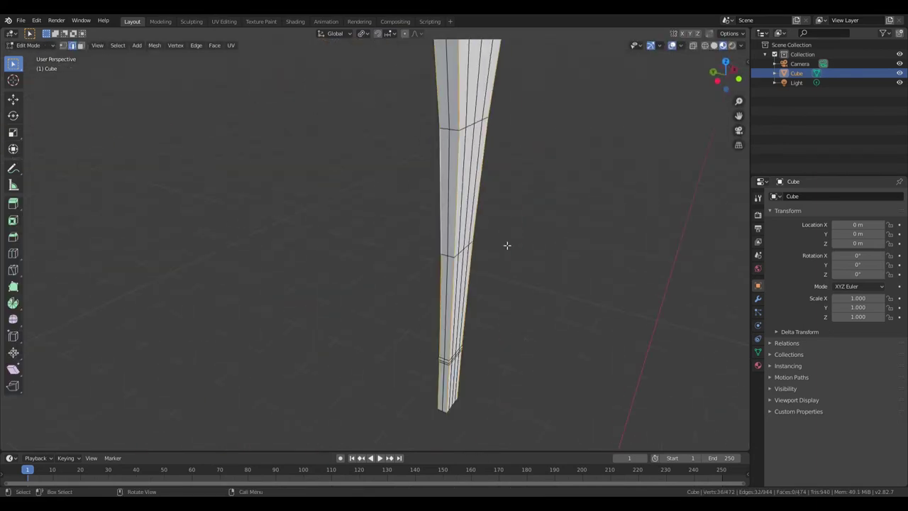
{"action": "key", "text": "s"}
{"action": "key", "text": "y"}
{"action": "left_click", "coordinate": [527, 441]}
{"action": "mouse_move", "coordinate": [527, 441]}
{"action": "middle_mouse_down"}
{"action": "mouse_move", "coordinate": [482, 371]}
{"action": "mouse_move", "coordinate": [448, 214]}
{"action": "middle_mouse_up"}
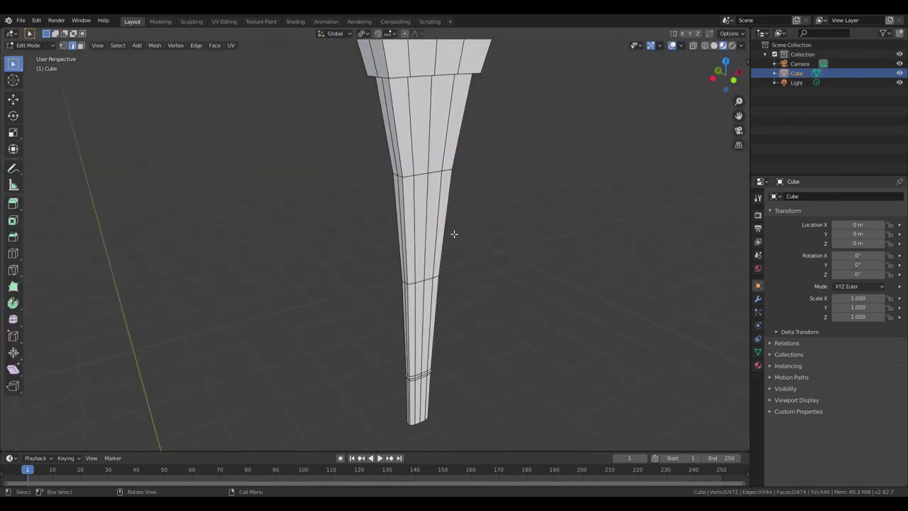
{"action": "middle_click_drag", "start_coordinate": [511, 205], "coordinate": [506, 227]}
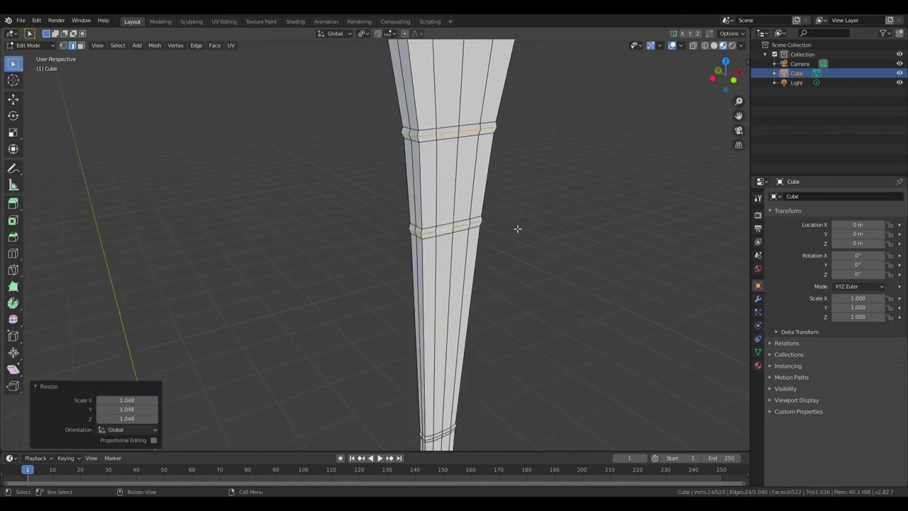
Step: Scale the grip ring loops along Z to raise the ring bands
{"action": "key", "text": "Tab"}
{"action": "key", "text": "Tab"}
{"action": "scroll", "coordinate": [413, 360], "scroll_direction": "down", "scroll_amount": 3}
{"action": "middle_click_drag", "start_coordinate": [413, 360], "coordinate": [474, 342]}
{"action": "scroll", "coordinate": [474, 343], "scroll_direction": "up", "scroll_amount": 3}
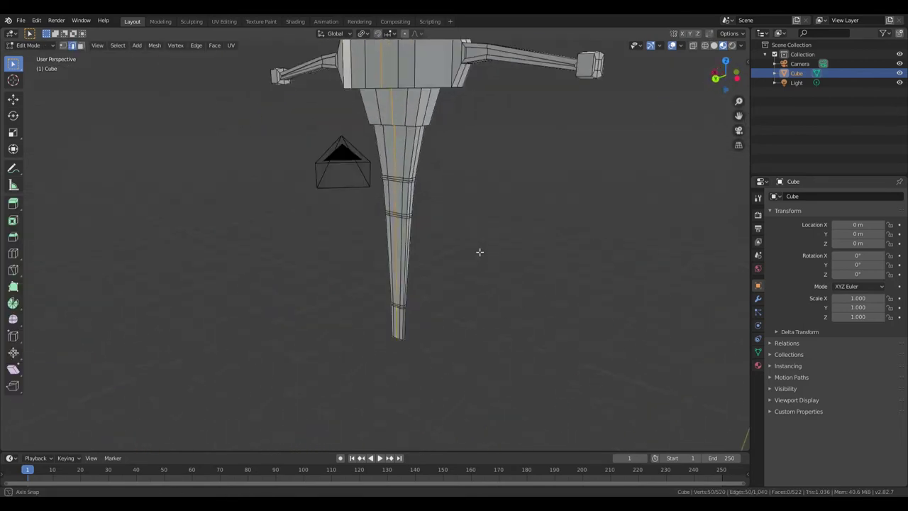
{"action": "middle_click_drag", "start_coordinate": [474, 273], "coordinate": [440, 284]}
{"action": "key", "text": "s"}
{"action": "key", "text": "z"}
{"action": "left_click", "coordinate": [673, 213]}
Step: Flatten the grip along Y to 0.549 and check the sword in object mode
{"action": "mouse_move", "coordinate": [674, 213]}
{"action": "middle_mouse_down"}
{"action": "mouse_move", "coordinate": [375, 146]}
{"action": "mouse_move", "coordinate": [543, 116]}
{"action": "mouse_move", "coordinate": [492, 100]}
{"action": "middle_mouse_up"}
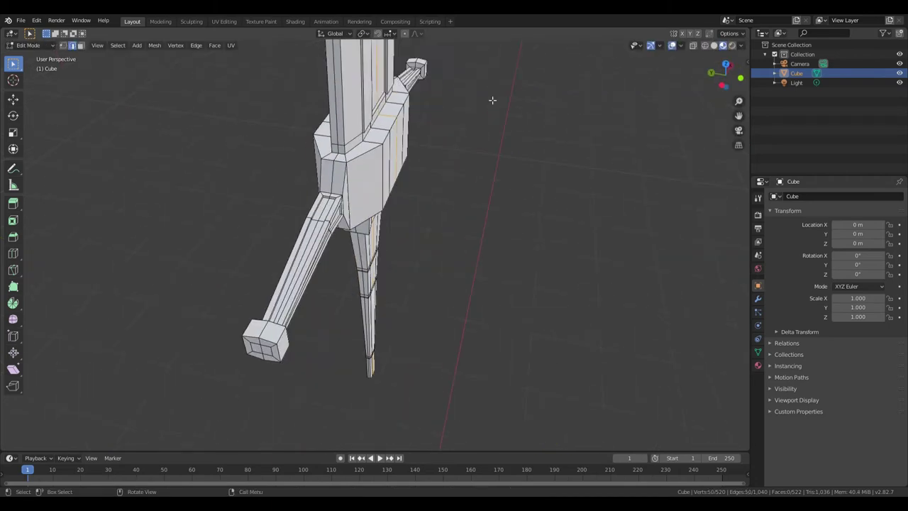
{"action": "scroll", "coordinate": [492, 100], "scroll_direction": "down", "scroll_amount": 2}
{"action": "key", "text": "s"}
{"action": "key", "text": "y"}
{"action": "left_click", "coordinate": [59, 233]}
{"action": "mouse_move", "coordinate": [59, 233]}
{"action": "middle_mouse_down"}
{"action": "mouse_move", "coordinate": [284, 177]}
{"action": "mouse_move", "coordinate": [459, 159]}
{"action": "mouse_move", "coordinate": [411, 171]}
{"action": "middle_mouse_up"}
{"action": "left_click", "coordinate": [448, 160]}
{"action": "key", "text": "Tab"}
{"action": "scroll", "coordinate": [396, 171], "scroll_direction": "down", "scroll_amount": 3}
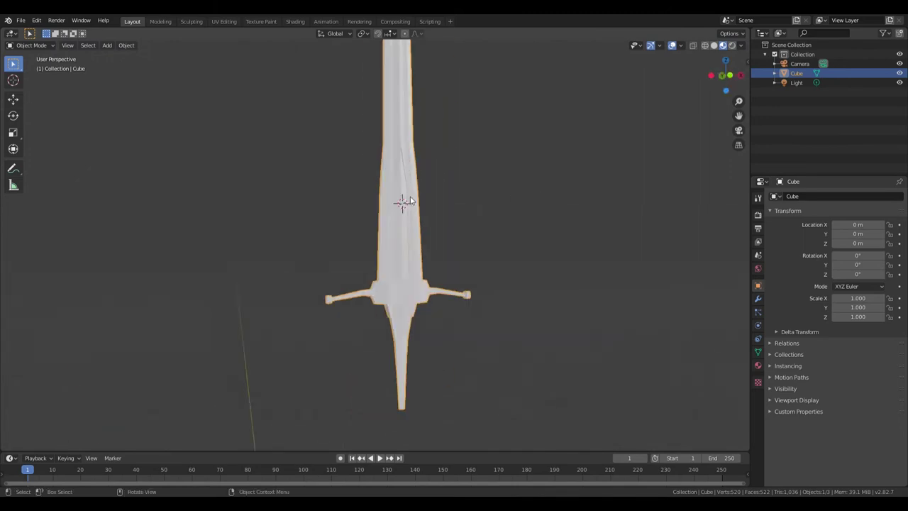
Step: Extrude the grip's bottom face and scale it into a small pommel
{"action": "key", "text": "Tab"}
{"action": "mouse_move", "coordinate": [471, 286]}
{"action": "middle_mouse_down"}
{"action": "mouse_move", "coordinate": [426, 278]}
{"action": "mouse_move", "coordinate": [501, 219]}
{"action": "middle_mouse_up"}
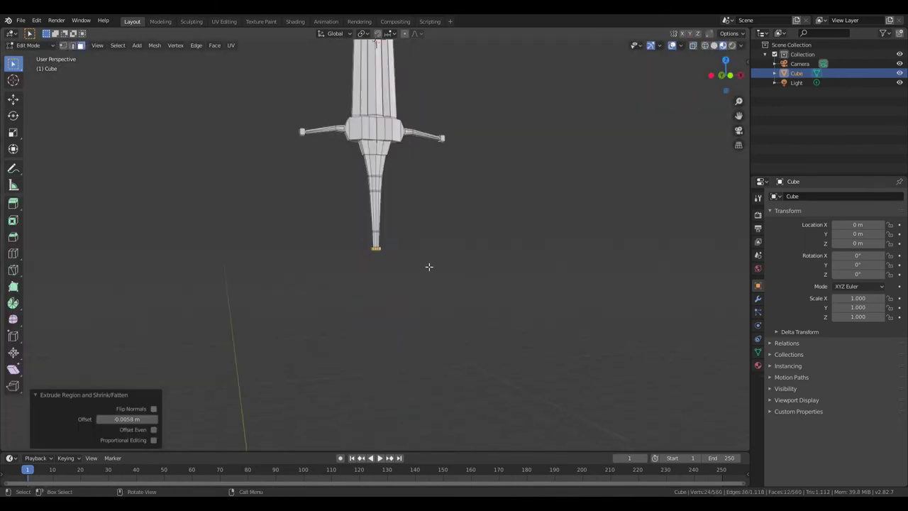
{"action": "left_click", "coordinate": [350, 124]}
{"action": "key", "text": "Escape"}
{"action": "key", "text": "e"}
{"action": "left_click", "coordinate": [376, 142]}
{"action": "key", "text": "s"}
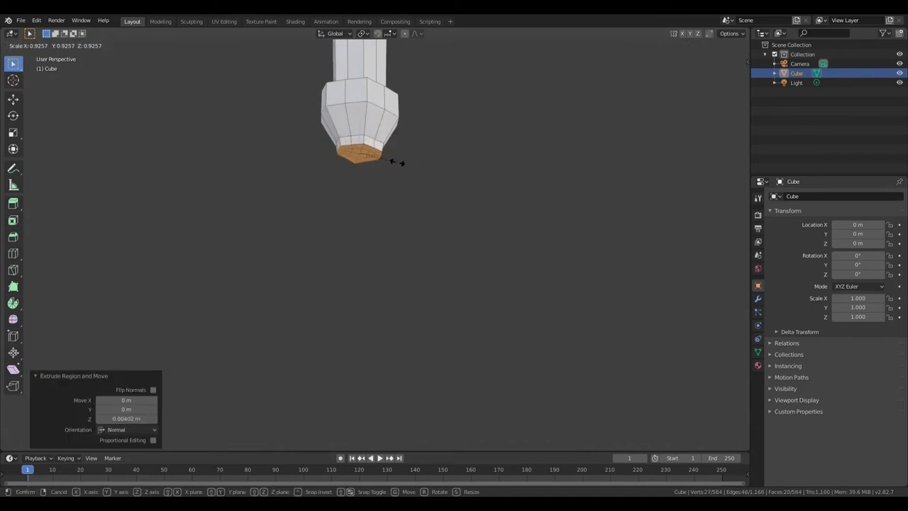
{"action": "key", "text": "shift+z"}
Step: Switch to wireframe shading and orbit to inspect the pommel and guard
{"action": "middle_click_drag", "start_coordinate": [403, 164], "coordinate": [423, 344]}
{"action": "key", "text": "Tab"}
{"action": "key", "text": "shift+z"}
{"action": "key", "text": "shift+z"}
{"action": "scroll", "coordinate": [442, 319], "scroll_direction": "up", "scroll_amount": 3}
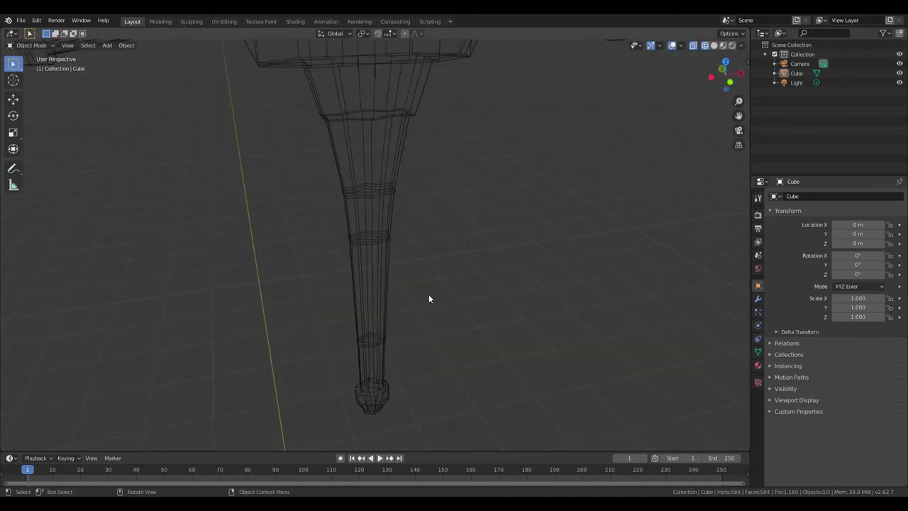
{"action": "key", "text": "shift+z"}
{"action": "mouse_move", "coordinate": [429, 290]}
{"action": "middle_mouse_down"}
{"action": "mouse_move", "coordinate": [445, 290]}
{"action": "mouse_move", "coordinate": [425, 234]}
{"action": "mouse_move", "coordinate": [535, 259]}
{"action": "mouse_move", "coordinate": [602, 328]}
{"action": "middle_mouse_up"}
Step: Select a band of faces across the front of the guard
{"action": "key", "text": "Tab"}
{"action": "left_click", "coordinate": [397, 225]}
{"action": "left_click", "coordinate": [442, 219], "text": "shift"}
{"action": "scroll", "coordinate": [602, 328], "scroll_direction": "up", "scroll_amount": 5}
{"action": "scroll", "coordinate": [346, 263], "scroll_direction": "down", "scroll_amount": 5}
{"action": "left_click", "coordinate": [417, 277]}
{"action": "mouse_move", "coordinate": [544, 255]}
{"action": "middle_mouse_down"}
{"action": "mouse_move", "coordinate": [425, 269]}
{"action": "mouse_move", "coordinate": [387, 244]}
{"action": "mouse_move", "coordinate": [398, 224]}
{"action": "middle_mouse_up"}
{"action": "scroll", "coordinate": [426, 270], "scroll_direction": "up", "scroll_amount": 5}
Step: Refine the guard selection in vertex mode and inset the face band
{"action": "key", "text": "1"}
{"action": "left_click", "coordinate": [383, 258]}
{"action": "key", "text": "ctrl+z"}
{"action": "key", "text": "ctrl+z"}
{"action": "key", "text": "ctrl+z"}
{"action": "scroll", "coordinate": [376, 260], "scroll_direction": "down", "scroll_amount": 5}
{"action": "key", "text": "alt+e"}
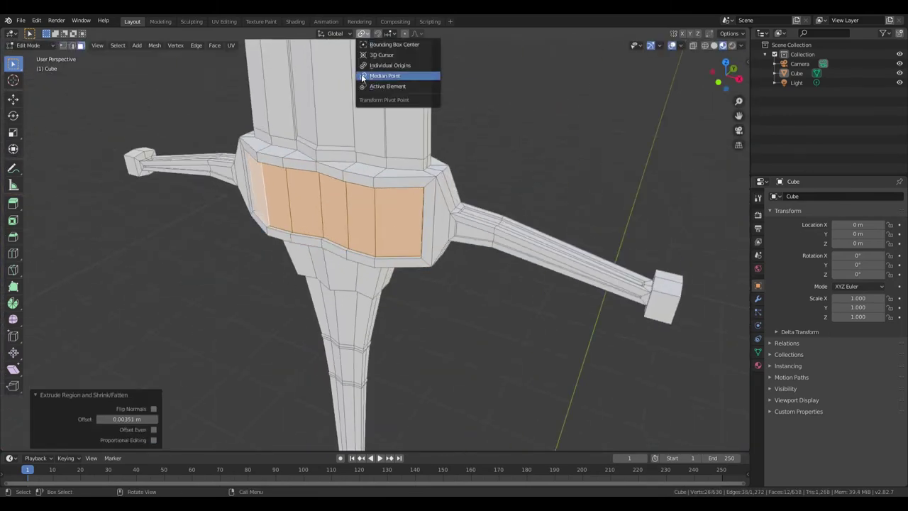
Step: Cancel and undo the shrink/fatten extrusion of the guard band
{"action": "right_click", "coordinate": [506, 107]}
{"action": "scroll", "coordinate": [377, 135], "scroll_direction": "down", "scroll_amount": 5}
{"action": "scroll", "coordinate": [378, 135], "scroll_direction": "up", "scroll_amount": 6}
{"action": "key", "text": "ctrl+z"}
{"action": "middle_click_drag", "start_coordinate": [410, 247], "coordinate": [567, 227]}
Step: Select the band's inner edge loop and start a Z scale, then cancel it
{"action": "left_click", "coordinate": [566, 220], "text": "alt"}
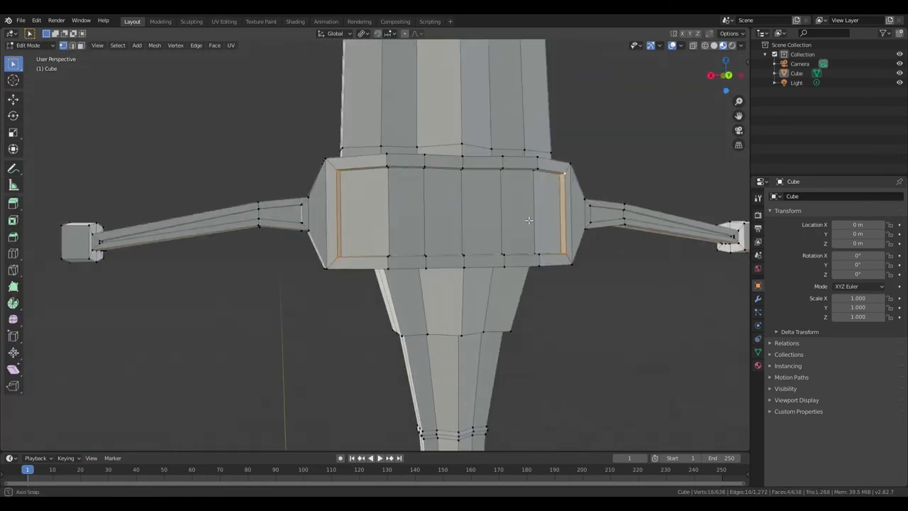
{"action": "key", "text": "s"}
{"action": "key", "text": "z"}
{"action": "left_click", "coordinate": [586, 224]}
{"action": "key", "text": "Escape"}
Step: Leave edit mode and toggle wireframe to view the whole sword
{"action": "key", "text": "Tab"}
{"action": "middle_click_drag", "start_coordinate": [573, 131], "coordinate": [470, 156]}
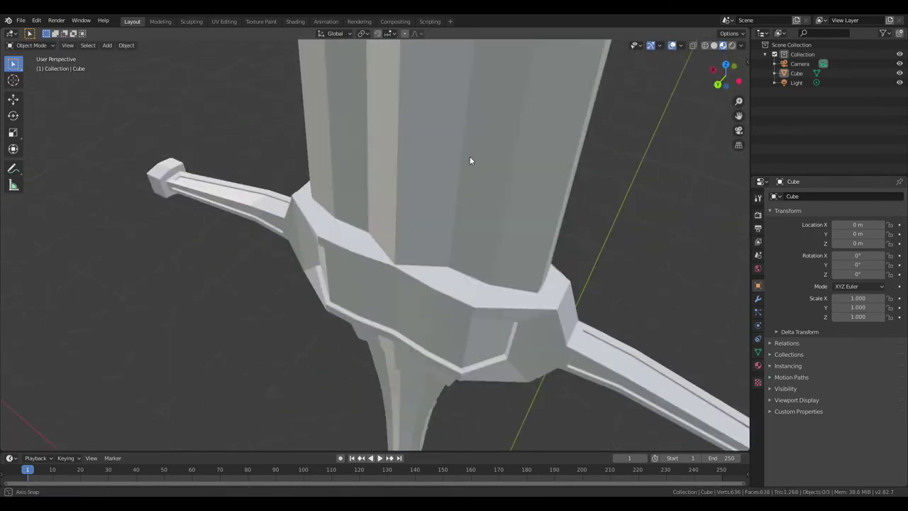
{"action": "scroll", "coordinate": [368, 173], "scroll_direction": "down", "scroll_amount": 5}
{"action": "scroll", "coordinate": [479, 233], "scroll_direction": "up", "scroll_amount": 5}
{"action": "key", "text": "shift+z"}
Step: Return to edit mode and orbit to face the guard band, trying circle select
{"action": "key", "text": "Tab"}
{"action": "key", "text": "shift+z"}
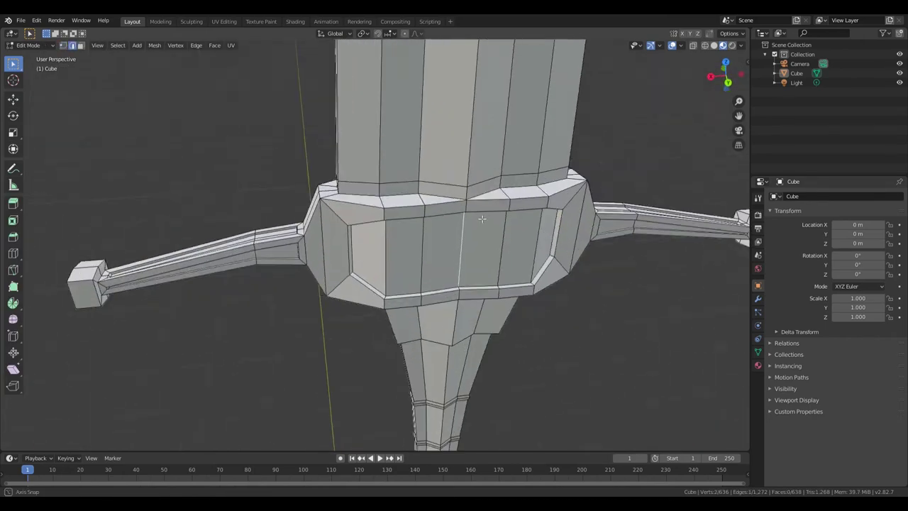
{"action": "scroll", "coordinate": [481, 252], "scroll_direction": "up", "scroll_amount": 3}
{"action": "mouse_move", "coordinate": [481, 252]}
{"action": "middle_mouse_down"}
{"action": "mouse_move", "coordinate": [488, 290]}
{"action": "mouse_move", "coordinate": [382, 269]}
{"action": "mouse_move", "coordinate": [426, 355]}
{"action": "mouse_move", "coordinate": [453, 333]}
{"action": "mouse_move", "coordinate": [355, 324]}
{"action": "middle_mouse_up"}
{"action": "key", "text": "c"}
{"action": "key", "text": "Escape"}
{"action": "scroll", "coordinate": [368, 262], "scroll_direction": "up", "scroll_amount": 3}
{"action": "scroll", "coordinate": [357, 257], "scroll_direction": "down", "scroll_amount": 4}
Step: Select the guard's side faces in face mode and inset them
{"action": "key", "text": "3"}
{"action": "scroll", "coordinate": [458, 333], "scroll_direction": "up", "scroll_amount": 3}
{"action": "left_click", "coordinate": [459, 333]}
{"action": "left_click", "coordinate": [355, 324], "text": "shift"}
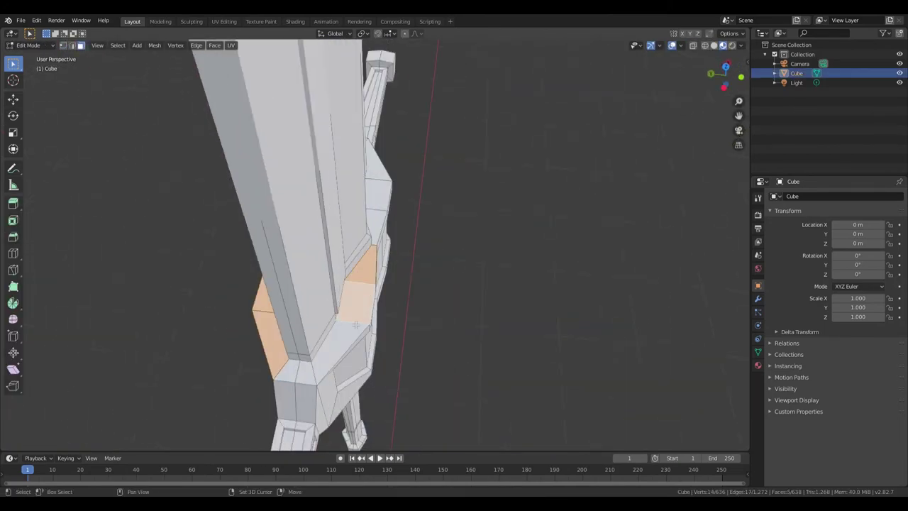
{"action": "left_click", "coordinate": [409, 321]}
{"action": "key", "text": "i"}
{"action": "key", "text": "Escape"}
Step: Extrude the inset guard faces along their normals and check the result
{"action": "mouse_move", "coordinate": [411, 319]}
{"action": "middle_mouse_down"}
{"action": "mouse_move", "coordinate": [217, 337]}
{"action": "mouse_move", "coordinate": [431, 158]}
{"action": "middle_mouse_up"}
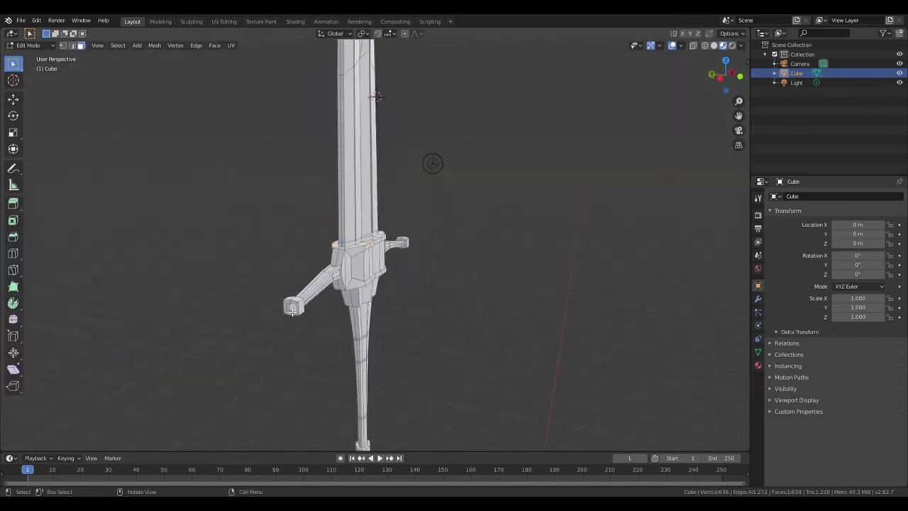
{"action": "key", "text": "alt+e"}
{"action": "left_click", "coordinate": [476, 324]}
{"action": "mouse_move", "coordinate": [621, 347]}
{"action": "middle_mouse_down"}
{"action": "mouse_move", "coordinate": [454, 166]}
{"action": "mouse_move", "coordinate": [115, 147]}
{"action": "middle_mouse_up"}
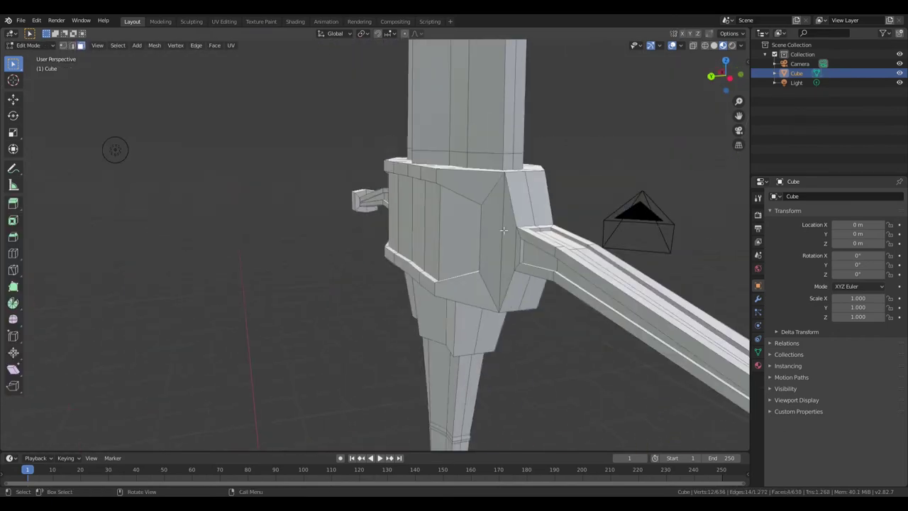
Step: Scale the crossguard end faces along Y and extrude them slightly inward
{"action": "key", "text": "s"}
{"action": "key", "text": "y"}
{"action": "left_click", "coordinate": [526, 275]}
{"action": "middle_click_drag", "start_coordinate": [525, 275], "coordinate": [424, 302]}
{"action": "key", "text": "alt+s"}
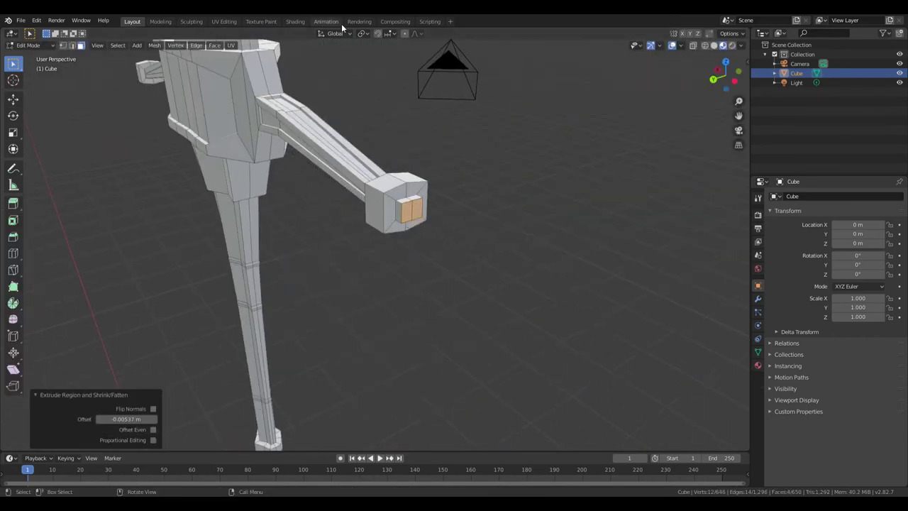
{"action": "key", "text": "s"}
{"action": "left_click", "coordinate": [497, 135]}
Step: Tilt the crossguard end caps about 9° around the Y axis
{"action": "middle_click_drag", "start_coordinate": [496, 135], "coordinate": [499, 186]}
{"action": "key", "text": "r"}
{"action": "left_click", "coordinate": [409, 196]}
{"action": "middle_click_drag", "start_coordinate": [409, 196], "coordinate": [368, 280]}
{"action": "left_click", "coordinate": [446, 144]}
{"action": "mouse_move", "coordinate": [446, 145]}
{"action": "middle_mouse_down"}
{"action": "mouse_move", "coordinate": [492, 247]}
{"action": "mouse_move", "coordinate": [483, 234]}
{"action": "middle_mouse_up"}
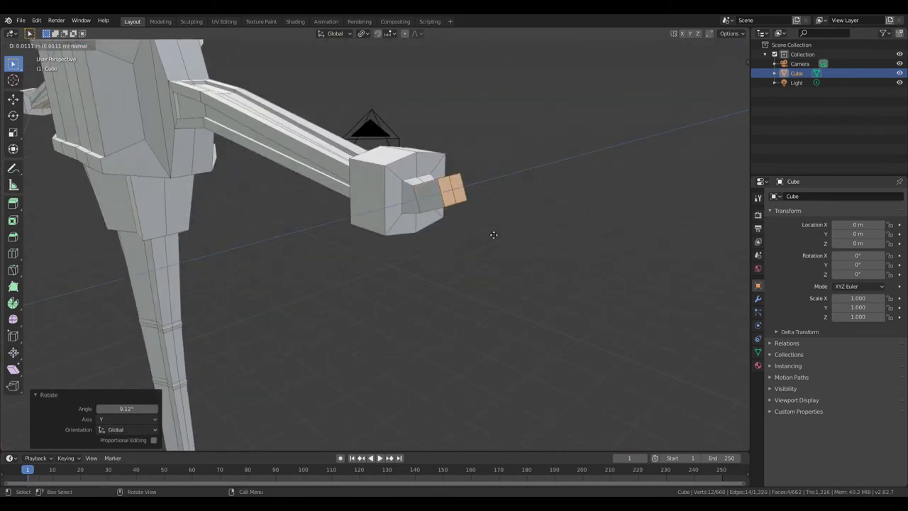
{"action": "left_click", "coordinate": [497, 197]}
{"action": "mouse_move", "coordinate": [497, 196]}
{"action": "middle_mouse_down"}
{"action": "mouse_move", "coordinate": [386, 200]}
{"action": "mouse_move", "coordinate": [509, 226]}
{"action": "mouse_move", "coordinate": [478, 154]}
{"action": "mouse_move", "coordinate": [398, 234]}
{"action": "middle_mouse_up"}
Step: Circle-select additional crossguard edges and transform them
{"action": "key", "text": "c"}
{"action": "scroll", "coordinate": [478, 154], "scroll_direction": "down", "scroll_amount": 3}
{"action": "scroll", "coordinate": [478, 154], "scroll_direction": "up", "scroll_amount": 4}
{"action": "left_click", "coordinate": [503, 162]}
{"action": "key", "text": "r"}
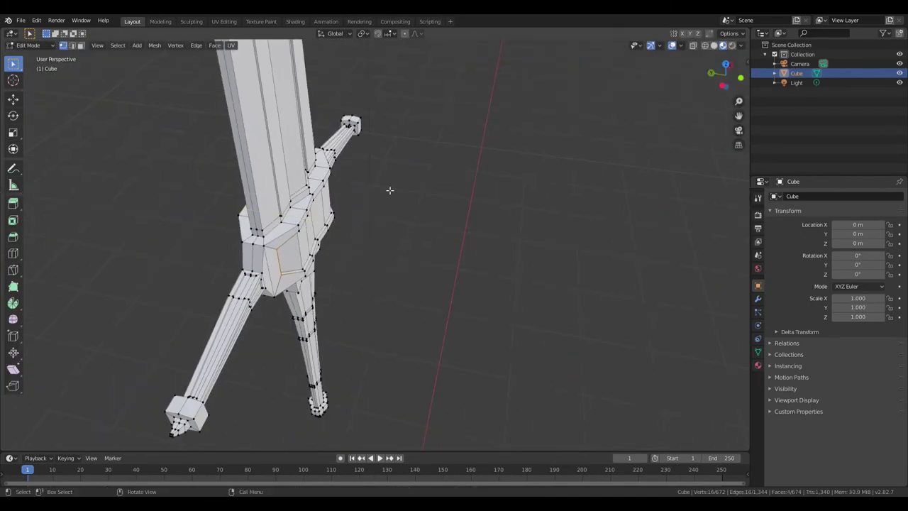
{"action": "left_click", "coordinate": [423, 206]}
{"action": "mouse_move", "coordinate": [423, 207]}
{"action": "middle_mouse_down"}
{"action": "mouse_move", "coordinate": [501, 205]}
{"action": "mouse_move", "coordinate": [440, 255]}
{"action": "middle_mouse_up"}
{"action": "scroll", "coordinate": [502, 217], "scroll_direction": "down", "scroll_amount": 3}
Step: Reshape the blade tip by moving its tip vertices
{"action": "key", "text": "Tab"}
{"action": "scroll", "coordinate": [388, 285], "scroll_direction": "up", "scroll_amount": 3}
{"action": "scroll", "coordinate": [388, 285], "scroll_direction": "down", "scroll_amount": 3}
{"action": "mouse_move", "coordinate": [388, 285]}
{"action": "middle_mouse_down"}
{"action": "mouse_move", "coordinate": [429, 319]}
{"action": "mouse_move", "coordinate": [547, 273]}
{"action": "middle_mouse_up"}
{"action": "key", "text": "Tab"}
{"action": "scroll", "coordinate": [437, 444], "scroll_direction": "up", "scroll_amount": 4}
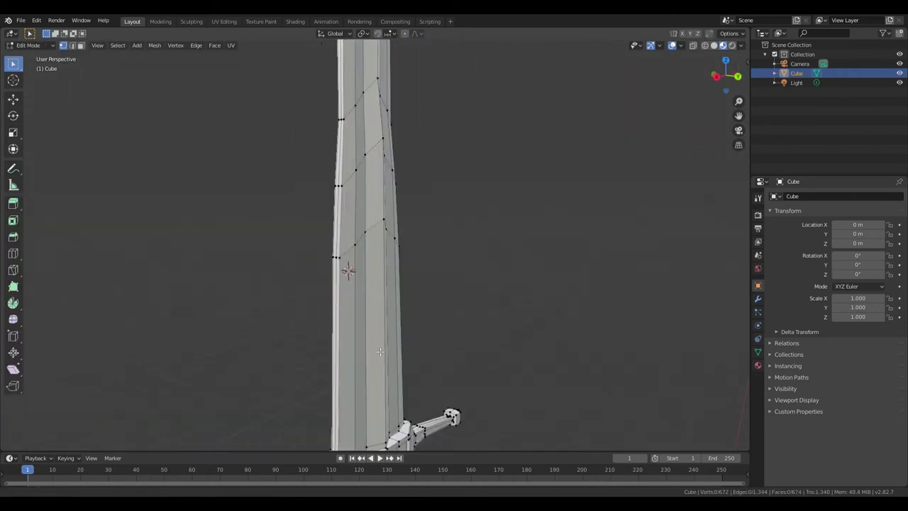
{"action": "middle_click_drag", "start_coordinate": [411, 393], "coordinate": [405, 368]}
{"action": "scroll", "coordinate": [377, 239], "scroll_direction": "down", "scroll_amount": 3}
{"action": "mouse_move", "coordinate": [376, 239]}
{"action": "middle_mouse_down"}
{"action": "mouse_move", "coordinate": [512, 252]}
{"action": "mouse_move", "coordinate": [482, 270]}
{"action": "middle_mouse_up"}
{"action": "key", "text": "g"}
{"action": "left_click", "coordinate": [493, 235]}
{"action": "scroll", "coordinate": [493, 236], "scroll_direction": "up", "scroll_amount": 3}
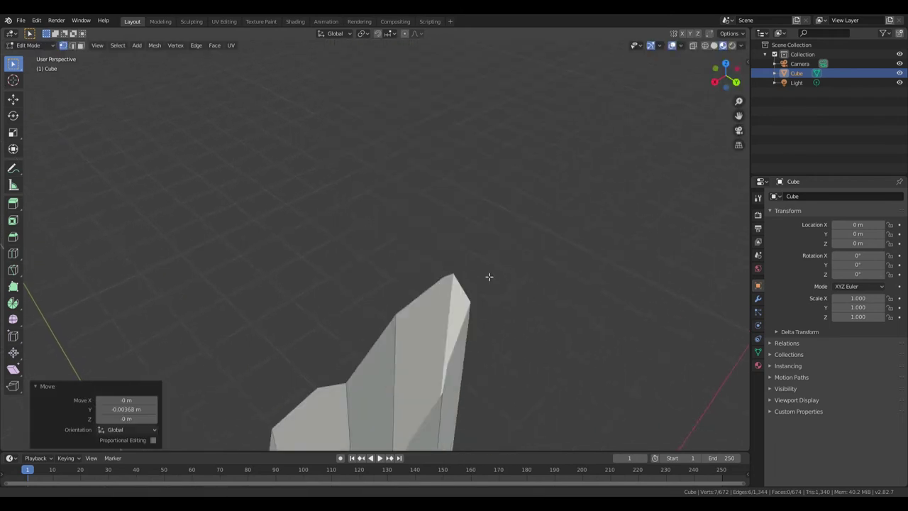
{"action": "scroll", "coordinate": [482, 269], "scroll_direction": "down", "scroll_amount": 3}
Step: With see-through on, box-select the vertices of the blade's upper part
{"action": "key", "text": "Tab"}
{"action": "key", "text": "Tab"}
{"action": "mouse_move", "coordinate": [430, 181]}
{"action": "middle_mouse_down"}
{"action": "mouse_move", "coordinate": [526, 238]}
{"action": "mouse_move", "coordinate": [412, 232]}
{"action": "middle_mouse_up"}
{"action": "left_click", "coordinate": [423, 244]}
{"action": "scroll", "coordinate": [446, 248], "scroll_direction": "down", "scroll_amount": 3}
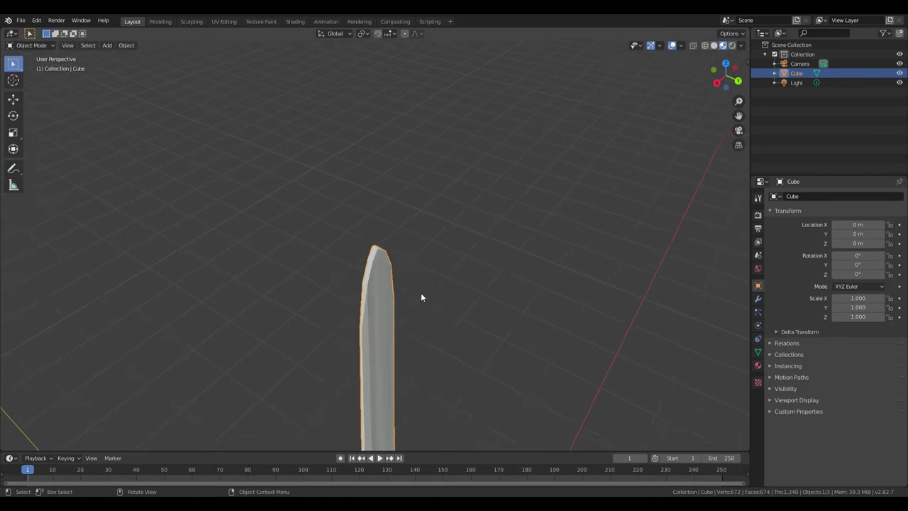
{"action": "scroll", "coordinate": [421, 298], "scroll_direction": "down", "scroll_amount": 3}
{"action": "key", "text": "alt+z"}
{"action": "left_click_drag", "start_coordinate": [341, 261], "coordinate": [452, 75]}
{"action": "key", "text": "g"}
{"action": "key", "text": "z"}
{"action": "left_click", "coordinate": [451, 265]}
Step: Move the upper blade vertices up along Z to lengthen the blade
{"action": "scroll", "coordinate": [451, 265], "scroll_direction": "up", "scroll_amount": 2}
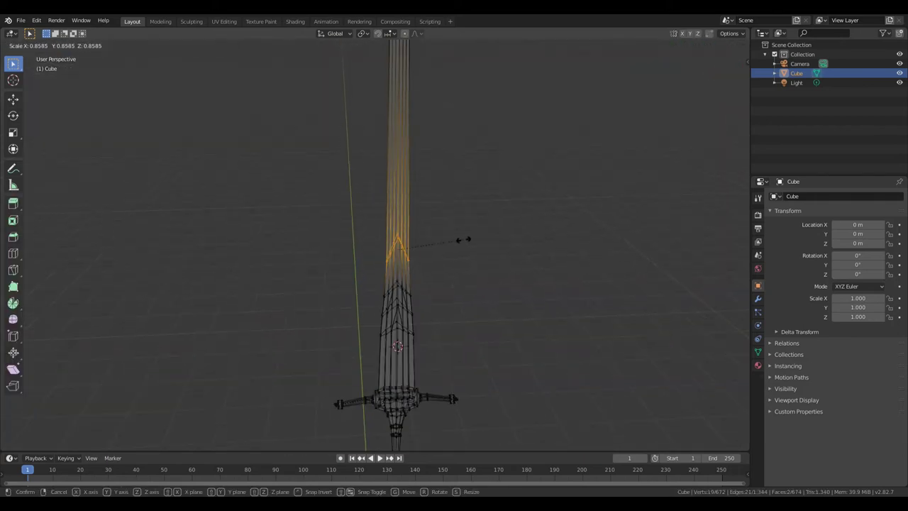
{"action": "key", "text": "g"}
{"action": "key", "text": "z"}
{"action": "left_click", "coordinate": [446, 247]}
{"action": "scroll", "coordinate": [478, 208], "scroll_direction": "down", "scroll_amount": 2}
{"action": "key", "text": "g"}
{"action": "key", "text": "z"}
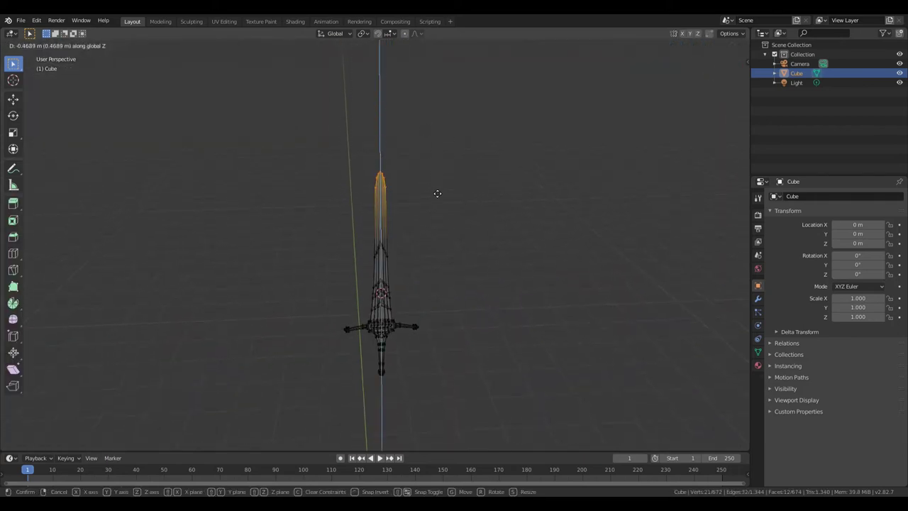
{"action": "left_click", "coordinate": [437, 193]}
{"action": "key", "text": "alt+z"}
{"action": "scroll", "coordinate": [470, 251], "scroll_direction": "up", "scroll_amount": 2}
{"action": "mouse_move", "coordinate": [471, 252]}
{"action": "middle_mouse_down"}
{"action": "mouse_move", "coordinate": [447, 241]}
{"action": "mouse_move", "coordinate": [439, 213]}
{"action": "mouse_move", "coordinate": [474, 199]}
{"action": "middle_mouse_up"}
{"action": "scroll", "coordinate": [433, 234], "scroll_direction": "up", "scroll_amount": 1}
{"action": "left_click", "coordinate": [757, 365]}
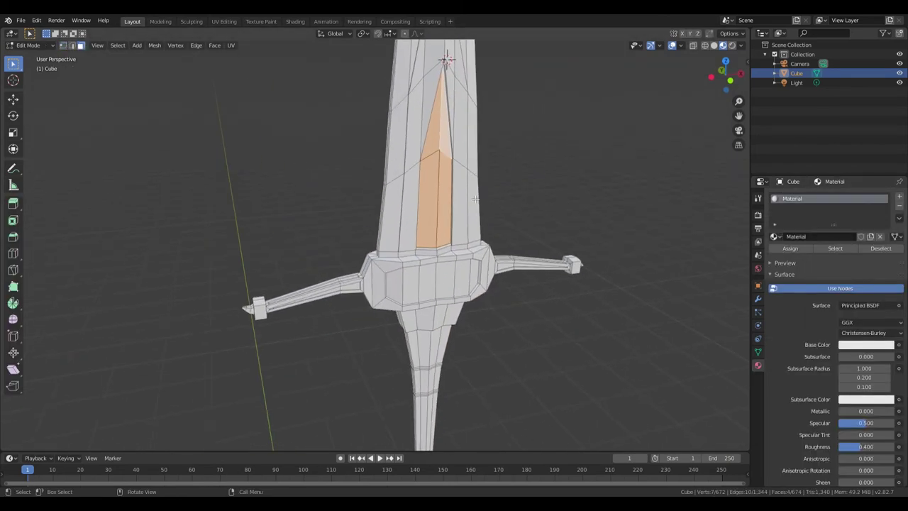
Step: Set the blade material's Specular to 1.000 and Roughness to 0.000
{"action": "left_click", "coordinate": [865, 343]}
{"action": "left_click", "coordinate": [876, 227]}
{"action": "scroll", "coordinate": [425, 248], "scroll_direction": "down", "scroll_amount": 3}
{"action": "left_click", "coordinate": [865, 344]}
{"action": "left_click", "coordinate": [860, 245]}
{"action": "left_click_drag", "start_coordinate": [851, 422], "coordinate": [895, 423]}
{"action": "left_click_drag", "start_coordinate": [856, 448], "coordinate": [815, 448]}
Step: Merge the sword's overlapping vertices by distance and apply all transforms
{"action": "key", "text": "a"}
{"action": "middle_click_drag", "start_coordinate": [546, 361], "coordinate": [467, 336]}
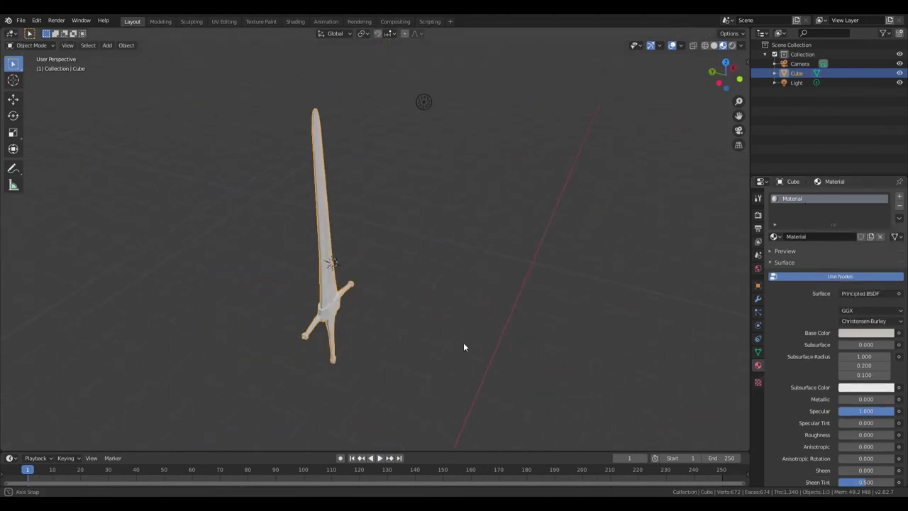
{"action": "key", "text": "F3"}
{"action": "key", "text": "Return"}
{"action": "key", "text": "Tab"}
{"action": "key", "text": "ctrl+a"}
{"action": "left_click", "coordinate": [321, 337]}
Step: Raise the blade material's Metallic to about 0.49
{"action": "scroll", "coordinate": [321, 336], "scroll_direction": "up", "scroll_amount": 4}
{"action": "scroll", "coordinate": [426, 284], "scroll_direction": "up", "scroll_amount": 2}
{"action": "left_click_drag", "start_coordinate": [851, 399], "coordinate": [879, 398]}
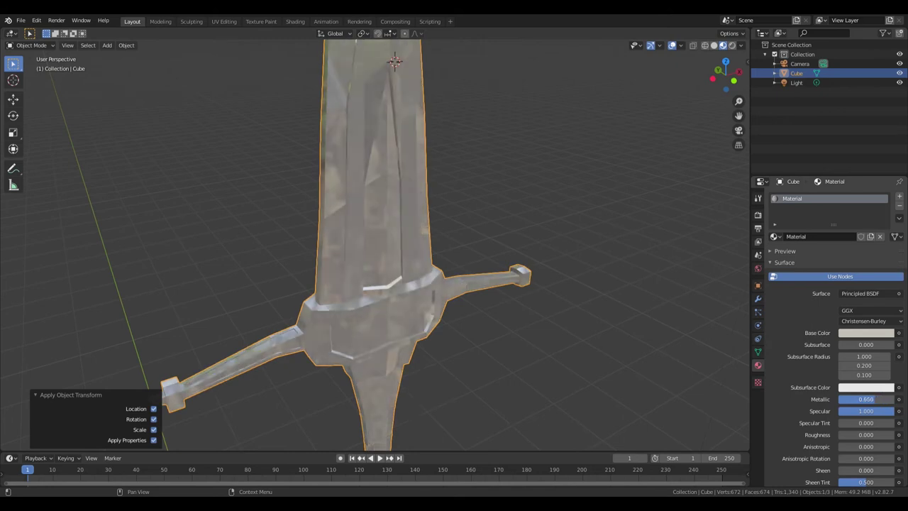
{"action": "mouse_move", "coordinate": [525, 308]}
{"action": "middle_mouse_down"}
{"action": "mouse_move", "coordinate": [553, 305]}
{"action": "mouse_move", "coordinate": [484, 338]}
{"action": "middle_mouse_up"}
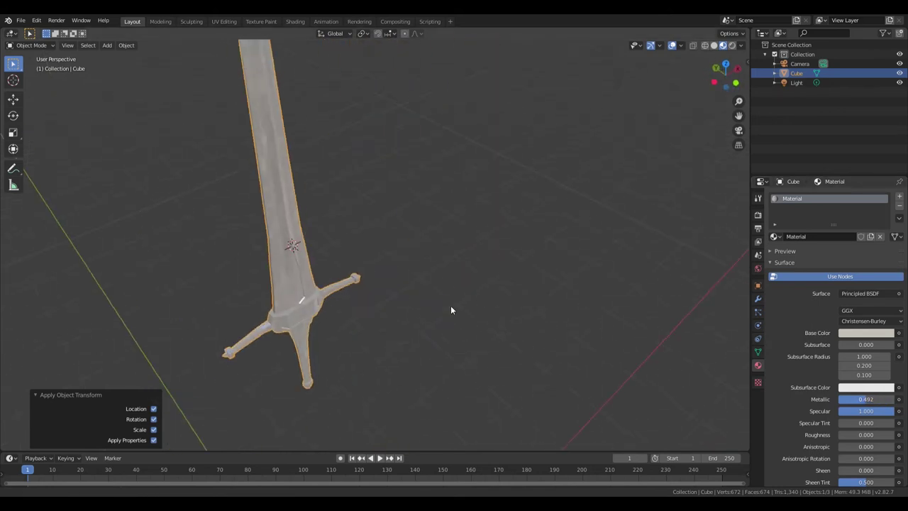
{"action": "left_click", "coordinate": [865, 333]}
Step: Add a new Material.001 and assign it to the guard and grip
{"action": "left_click", "coordinate": [899, 196]}
{"action": "left_click", "coordinate": [837, 255]}
{"action": "middle_click_drag", "start_coordinate": [496, 212], "coordinate": [410, 80]}
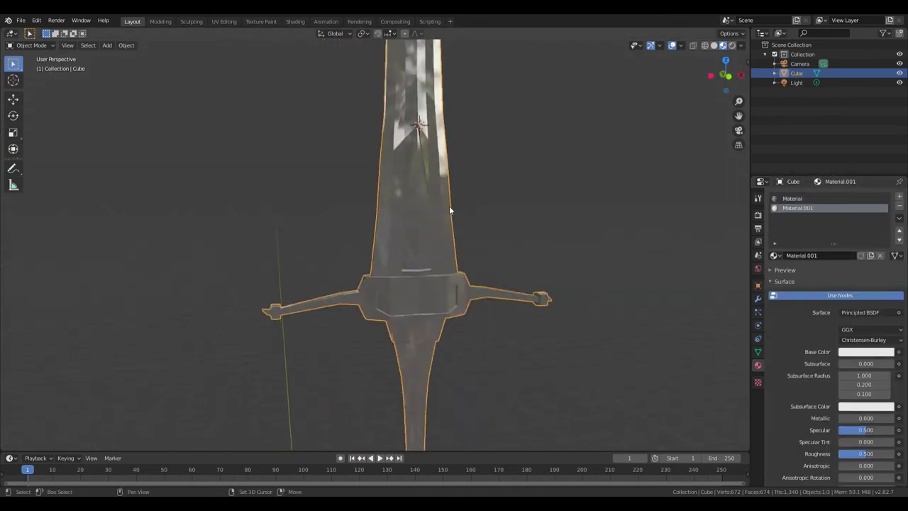
{"action": "key", "text": "Tab"}
{"action": "key", "text": "l"}
{"action": "middle_click_drag", "start_coordinate": [468, 303], "coordinate": [396, 271]}
{"action": "left_click", "coordinate": [789, 267]}
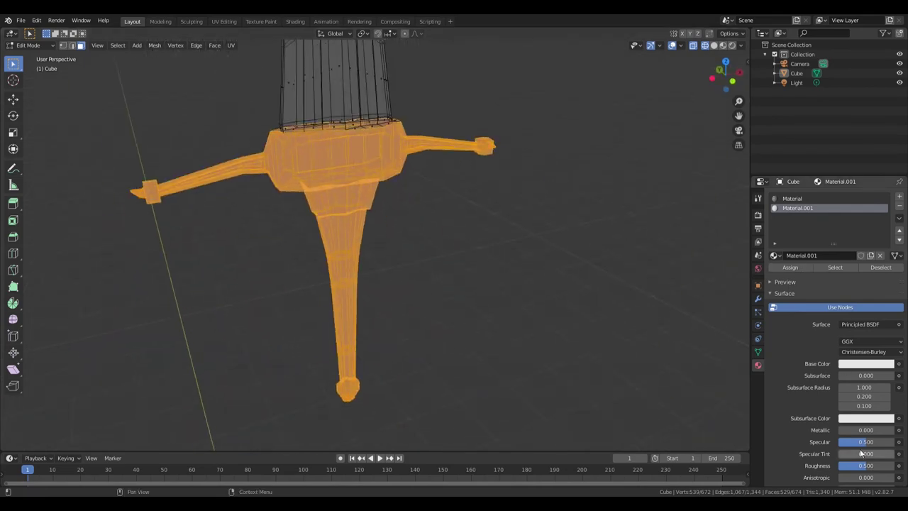
{"action": "scroll", "coordinate": [865, 452], "scroll_direction": "down", "scroll_amount": 1}
Step: In material preview, set the guard and grip material's base colour to near-black
{"action": "left_click", "coordinate": [723, 44]}
{"action": "left_click", "coordinate": [865, 344]}
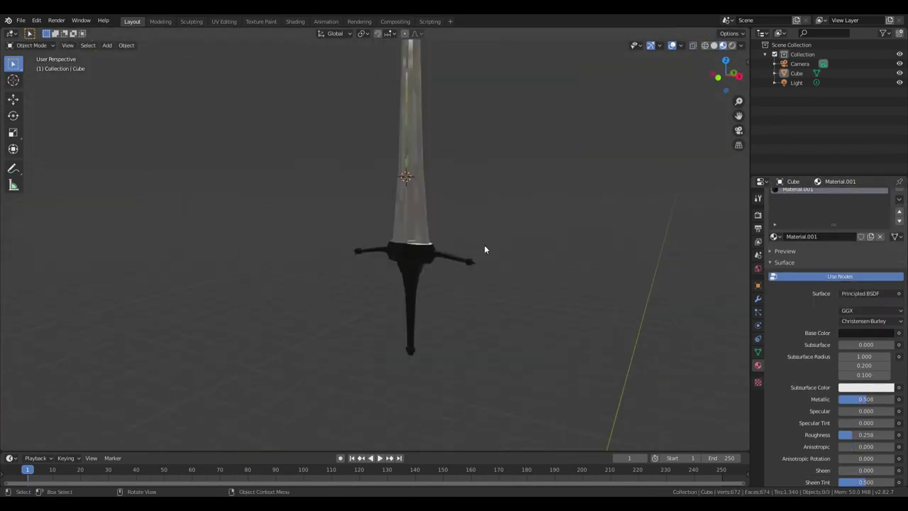
{"action": "middle_click_drag", "start_coordinate": [468, 250], "coordinate": [496, 255]}
{"action": "left_click", "coordinate": [865, 332]}
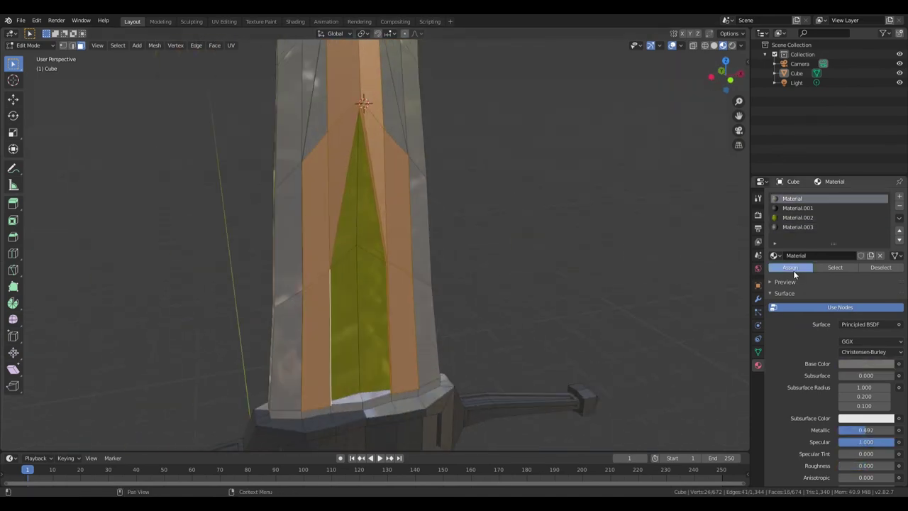
{"action": "middle_click_drag", "start_coordinate": [433, 305], "coordinate": [499, 306]}
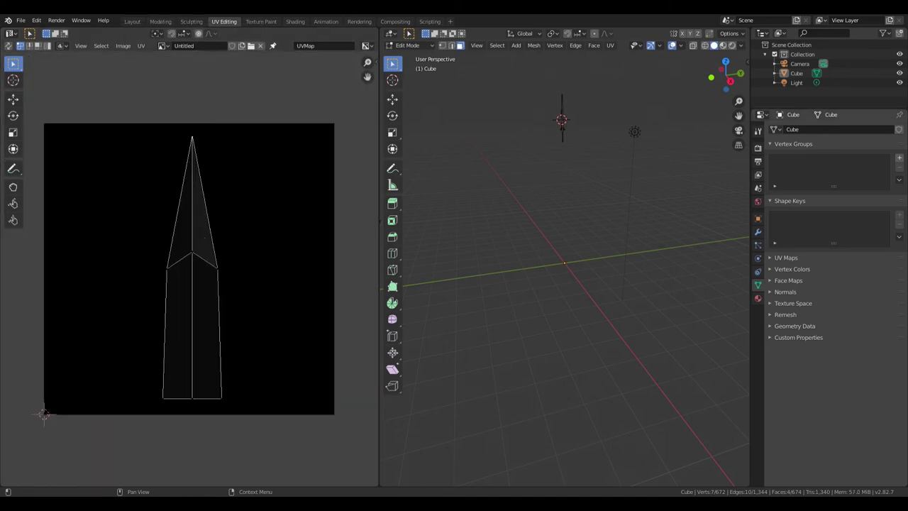
Step: Create a new image and move and rotate the inlay UVs over the gold engraving
{"action": "left_click", "coordinate": [241, 45]}
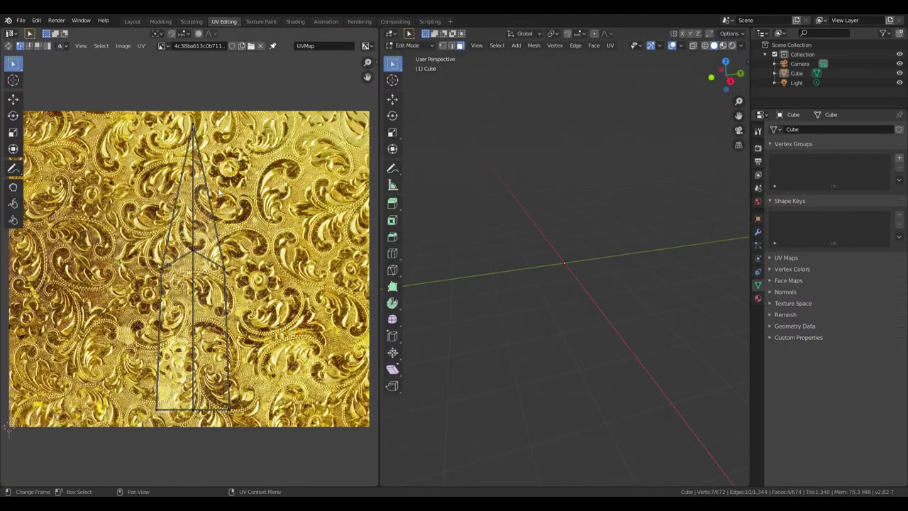
{"action": "scroll", "coordinate": [219, 191], "scroll_direction": "up", "scroll_amount": 1}
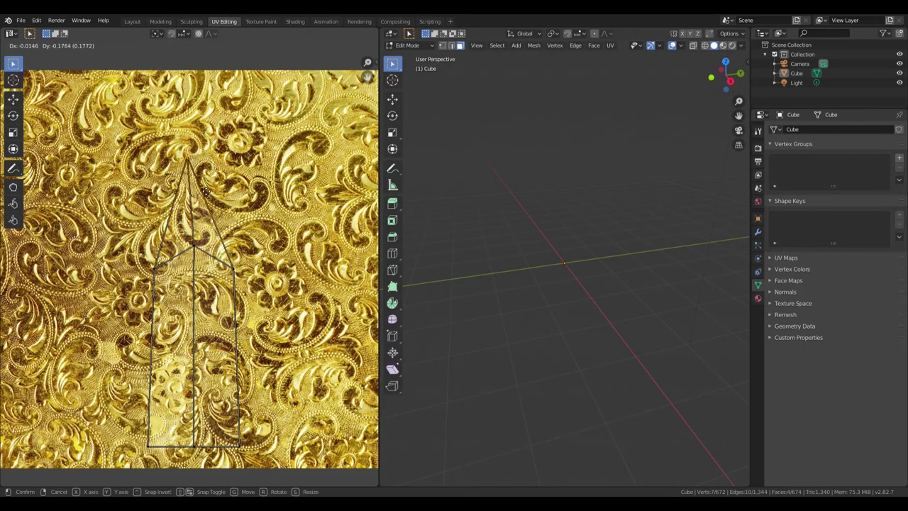
{"action": "left_click", "coordinate": [205, 190]}
{"action": "scroll", "coordinate": [234, 304], "scroll_direction": "down", "scroll_amount": 2}
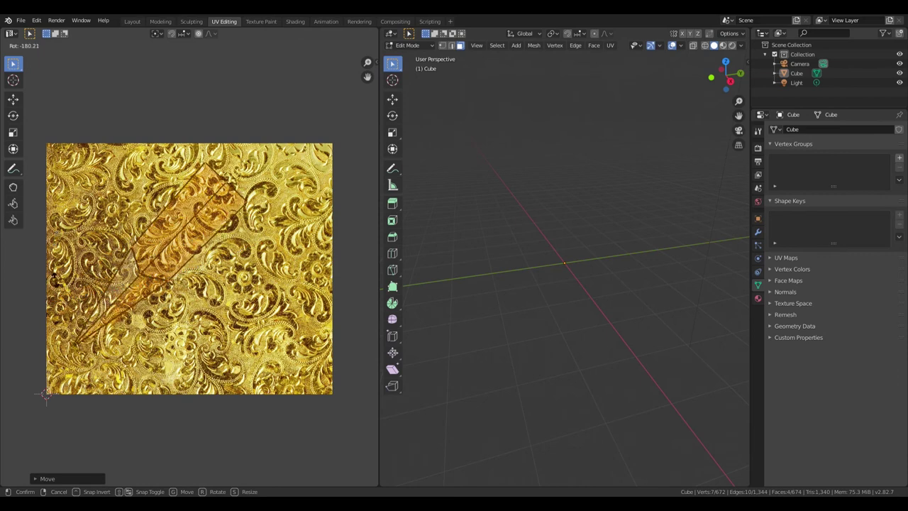
{"action": "left_click", "coordinate": [146, 247]}
{"action": "scroll", "coordinate": [145, 247], "scroll_direction": "up", "scroll_amount": 1}
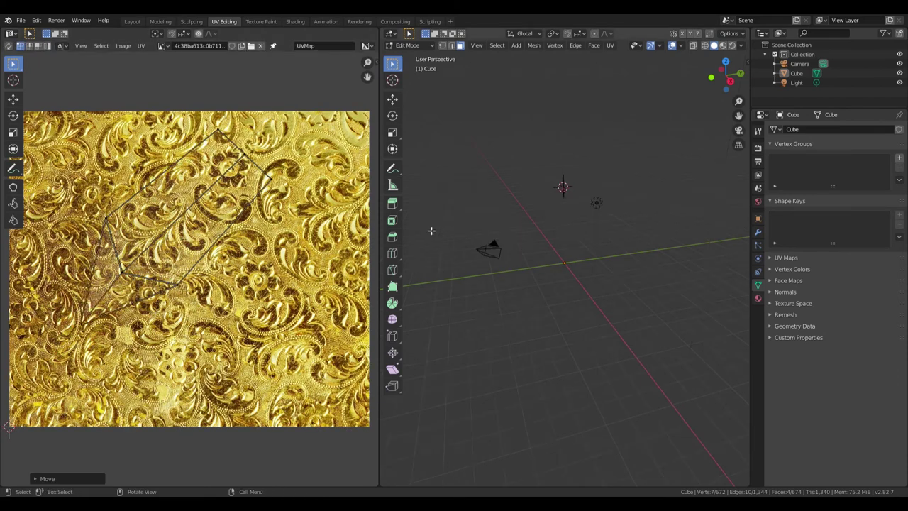
{"action": "key", "text": "Tab"}
{"action": "middle_click_drag", "start_coordinate": [541, 155], "coordinate": [573, 283]}
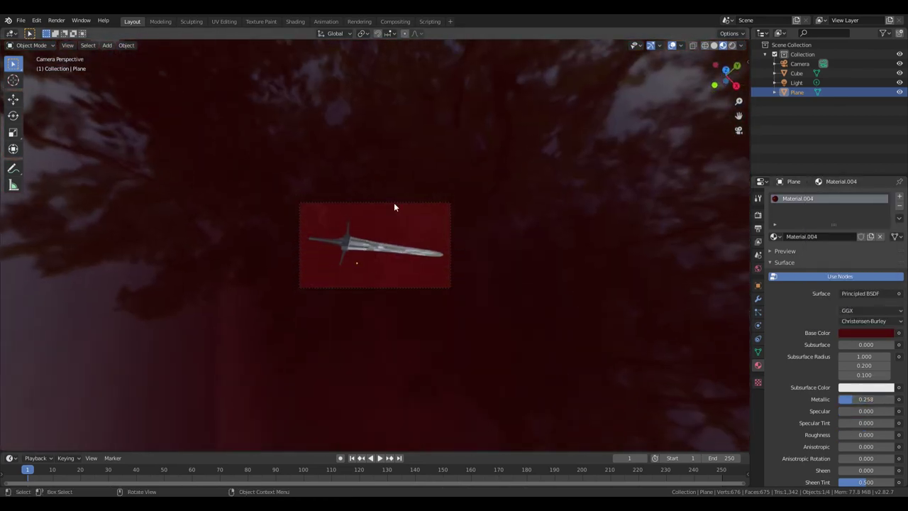
Step: Reposition the camera with Walk navigation and switch the render engine to Cycles
{"action": "key", "text": "shift+grave"}
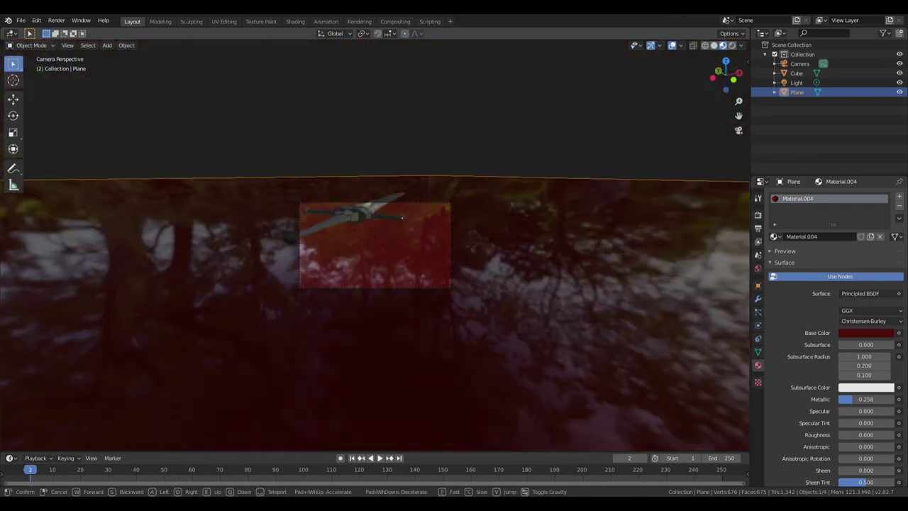
{"action": "left_click", "coordinate": [463, 184]}
{"action": "left_click", "coordinate": [757, 216]}
{"action": "left_click", "coordinate": [871, 195]}
{"action": "left_click", "coordinate": [870, 221]}
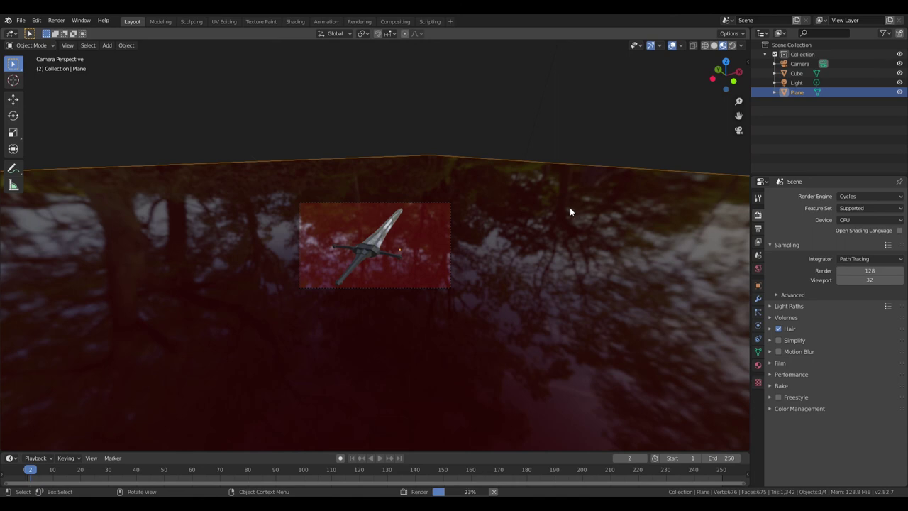
Step: Select the light and lower it 0.72 m along Z
{"action": "left_click_drag", "start_coordinate": [742, 85], "coordinate": [512, 140]}
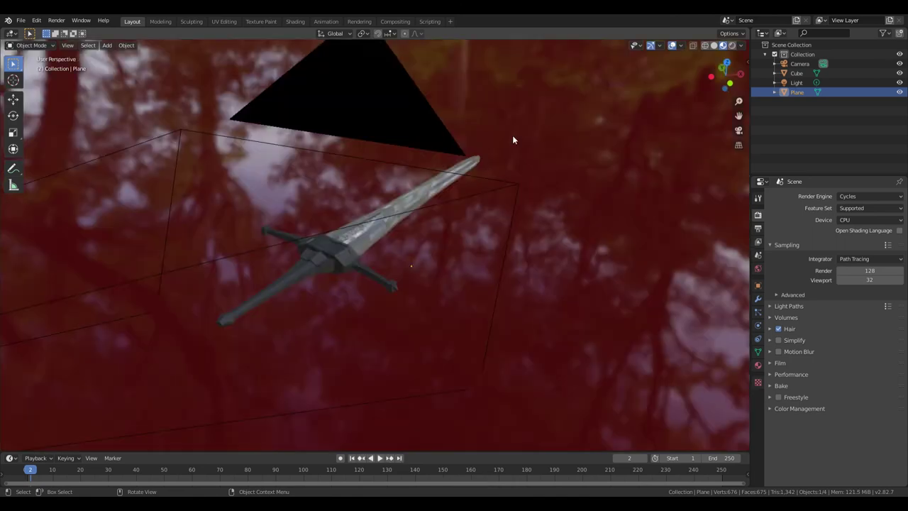
{"action": "scroll", "coordinate": [512, 140], "scroll_direction": "down", "scroll_amount": 5}
{"action": "left_click", "coordinate": [466, 184]}
{"action": "key", "text": "g"}
{"action": "key", "text": "z"}
{"action": "left_click", "coordinate": [460, 364]}
{"action": "middle_click_drag", "start_coordinate": [459, 283], "coordinate": [459, 365]}
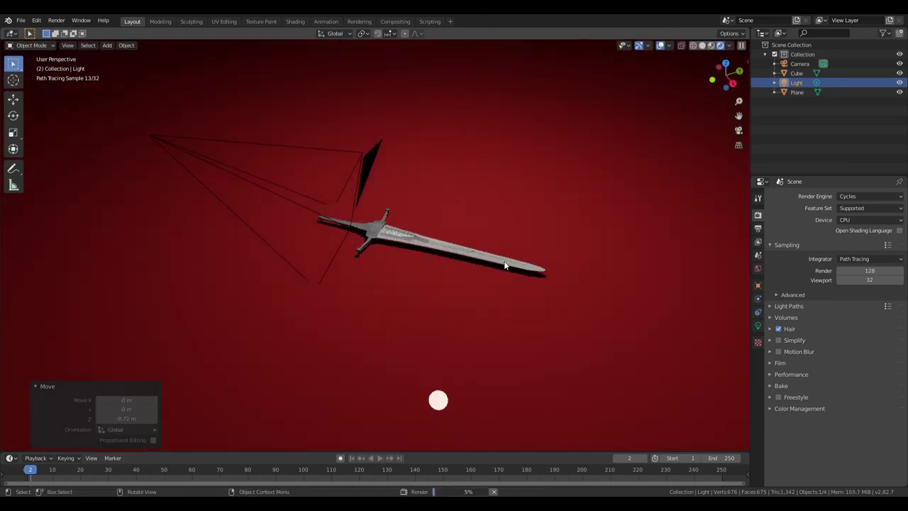